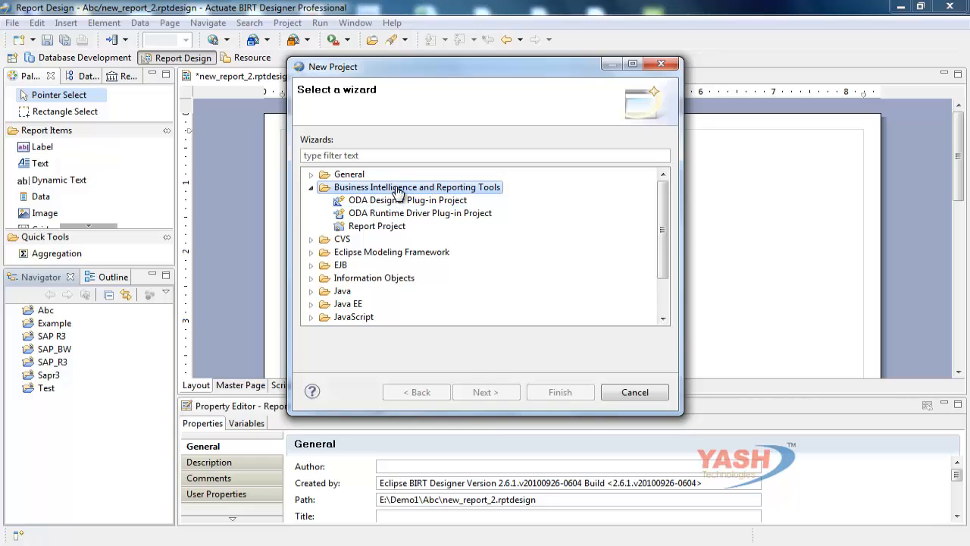
# Step: Create a new report project named sampleproject in the default location
pyautogui.click(381, 228)
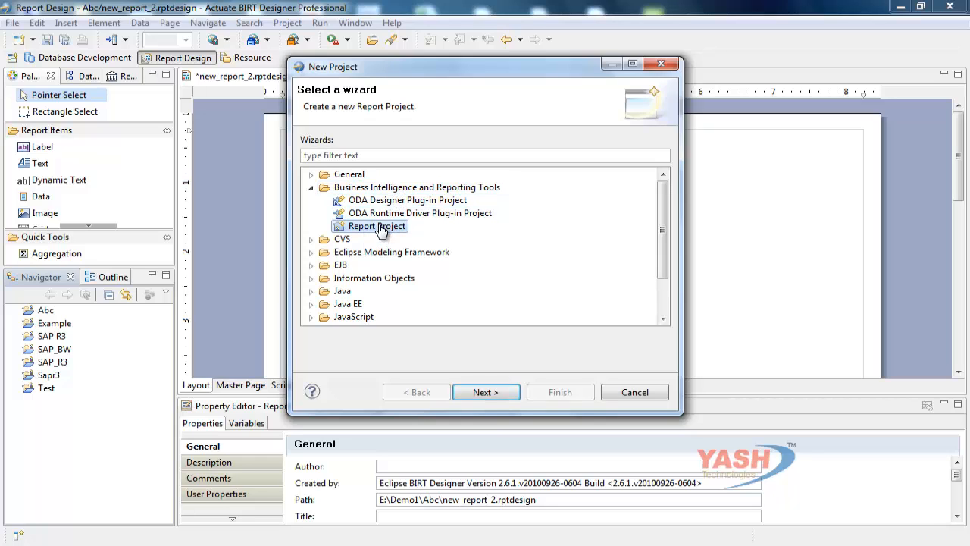
pyautogui.click(479, 396)
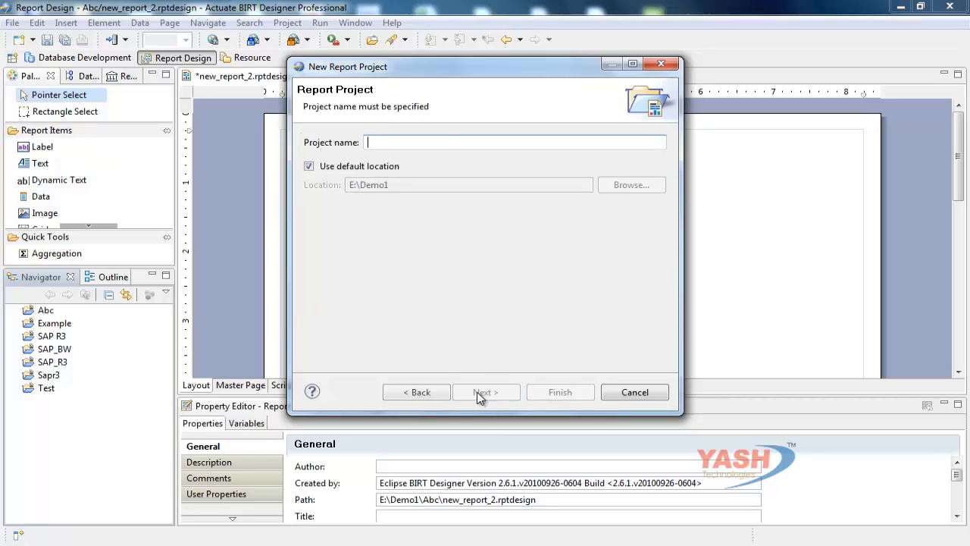
pyautogui.write('sa')
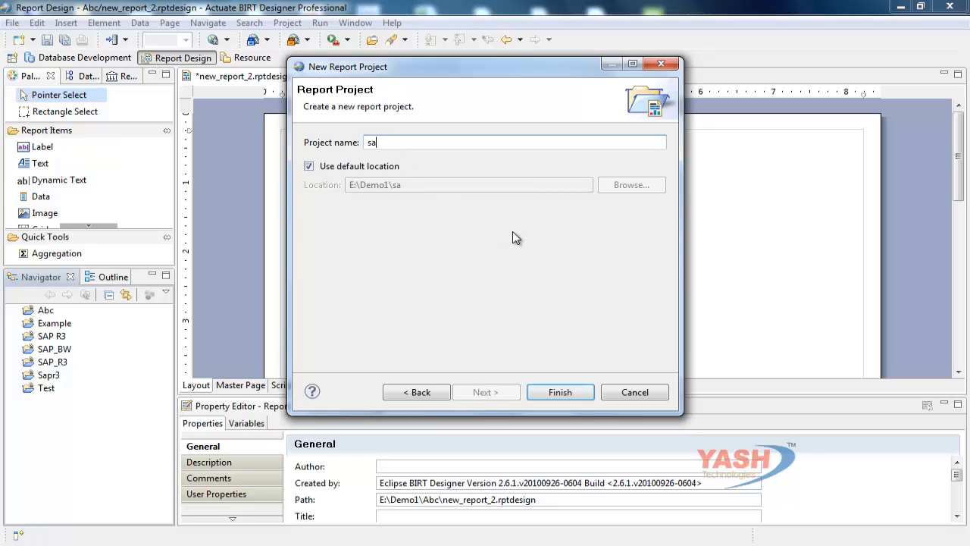
pyautogui.write('mple')
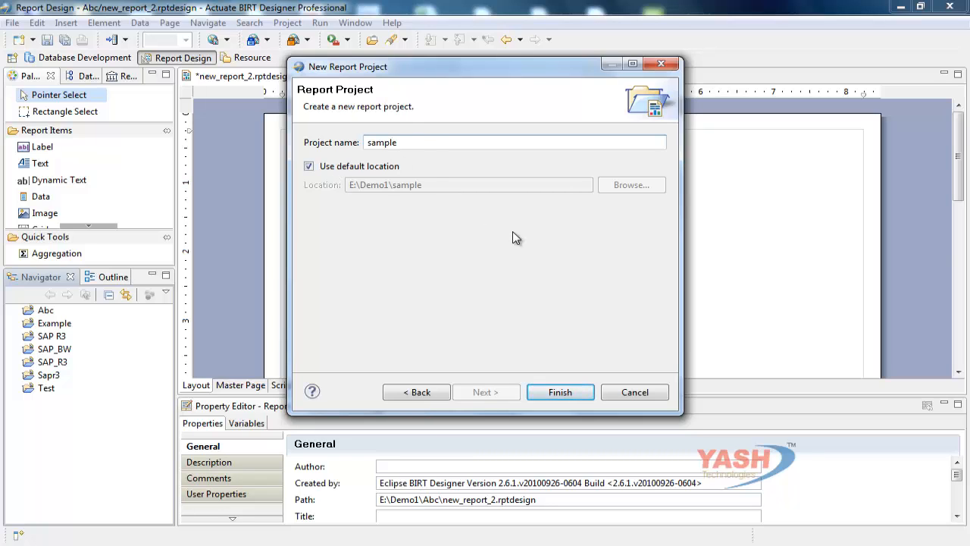
pyautogui.write('project')
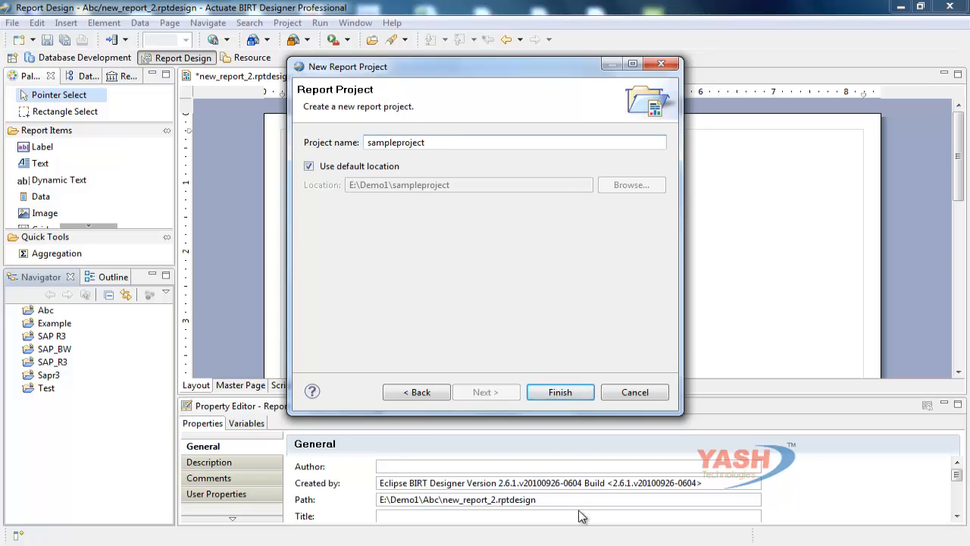
pyautogui.click(551, 393)
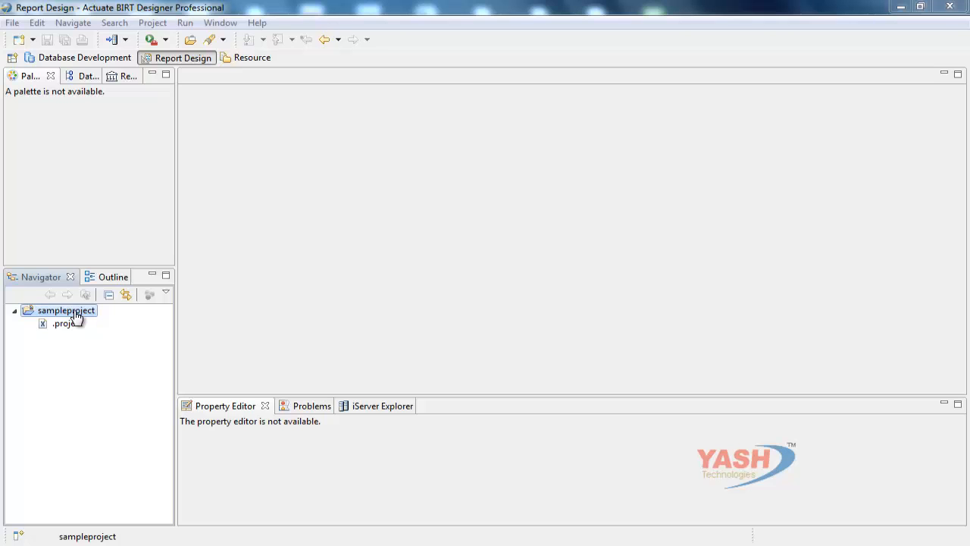
# Step: Create a blank report named sampledesign in the sampleproject folder
pyautogui.rightClick(76, 316)
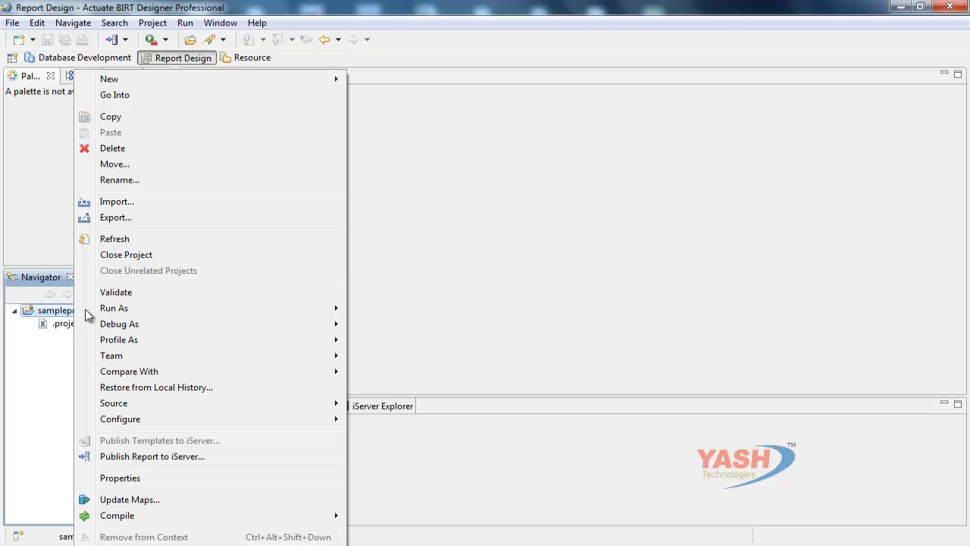
pyautogui.moveTo(244, 83)
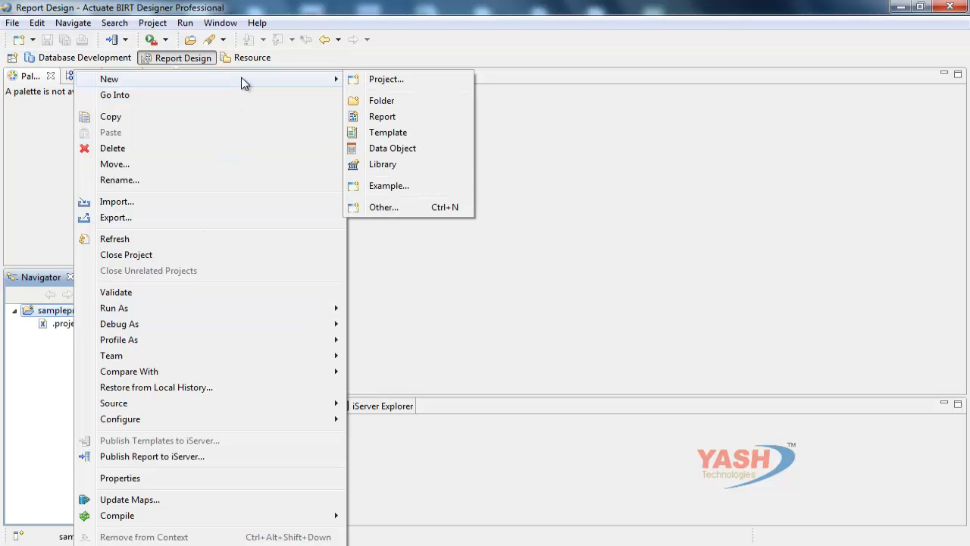
pyautogui.click(381, 119)
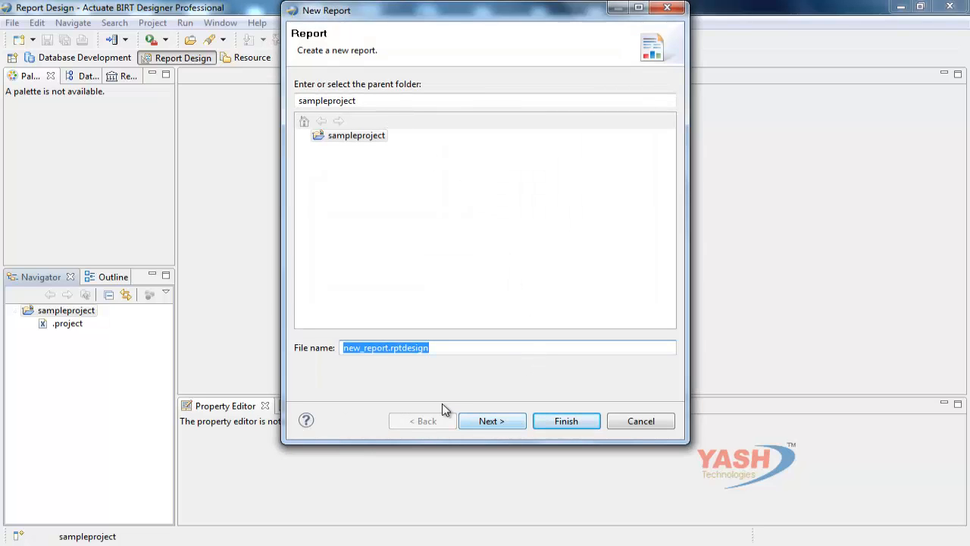
pyautogui.write('sampl')
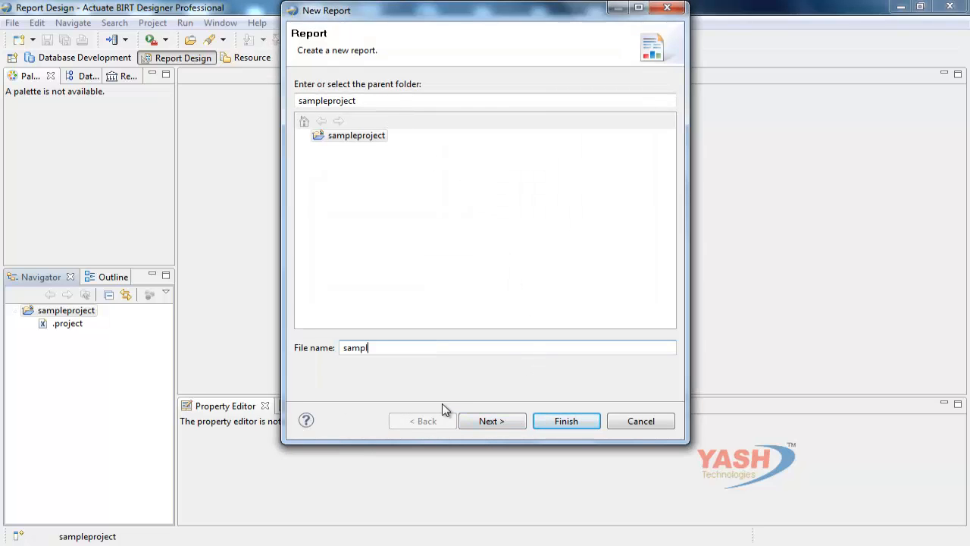
pyautogui.write('edesign')
pyautogui.click(491, 422)
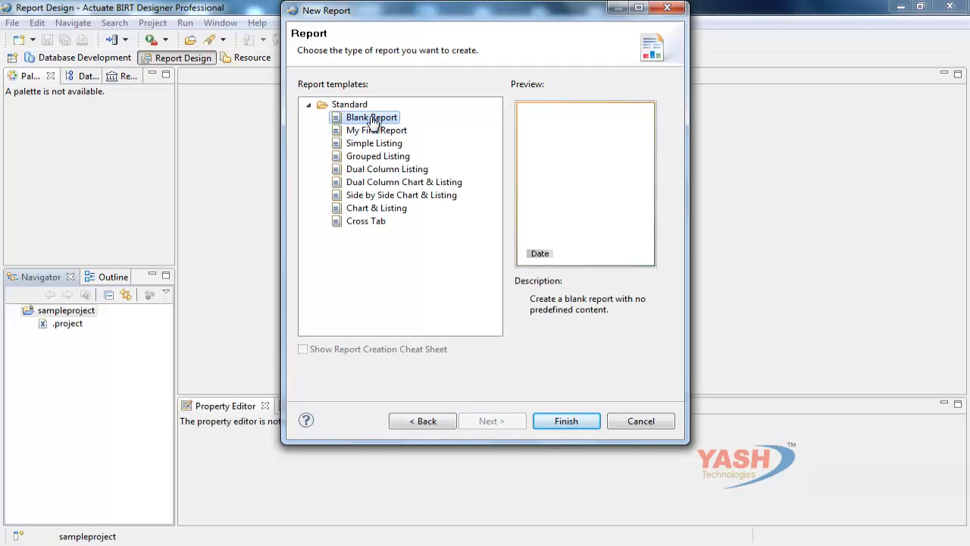
pyautogui.click(573, 421)
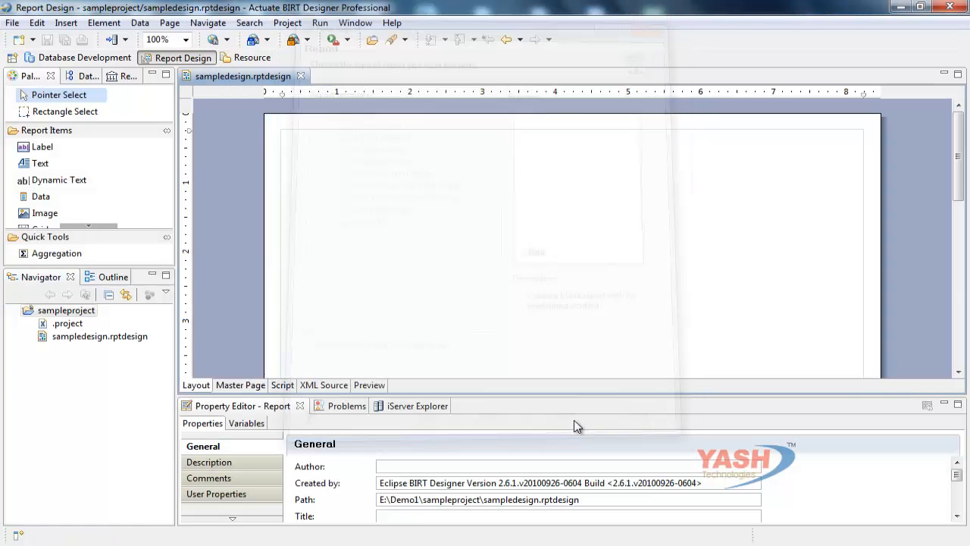
# Step: Start a new data source of type SAP R/3 Data Source, keeping the name Data Source
pyautogui.click(71, 76)
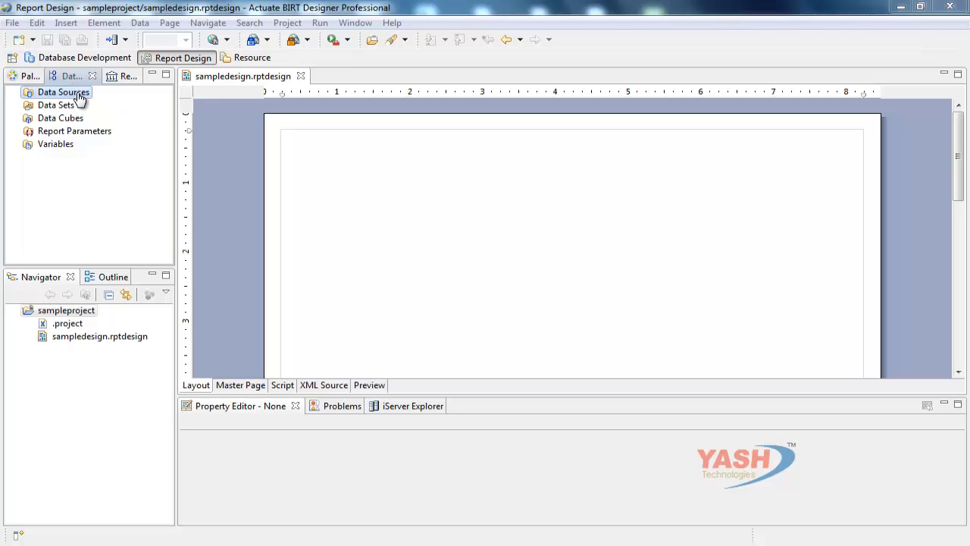
pyautogui.rightClick(79, 97)
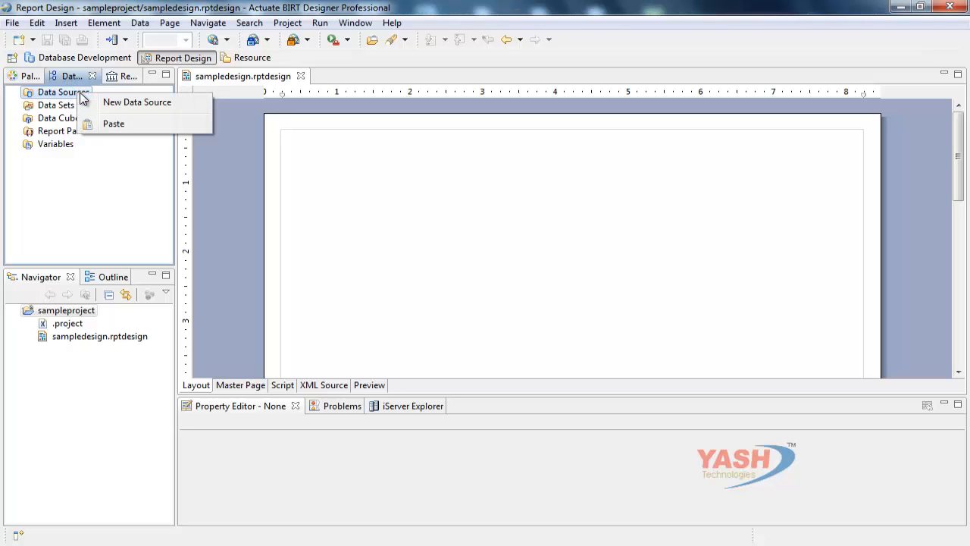
pyautogui.click(111, 103)
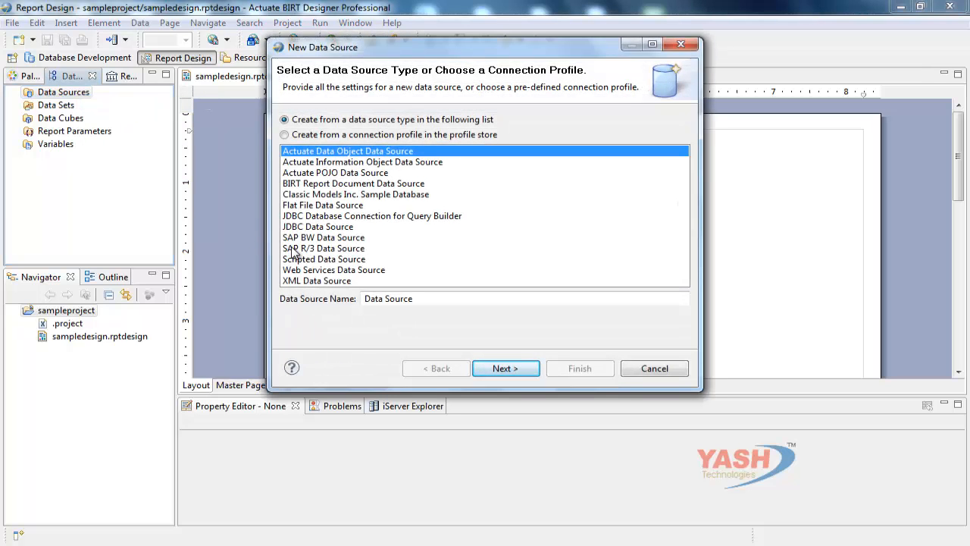
pyautogui.click(296, 249)
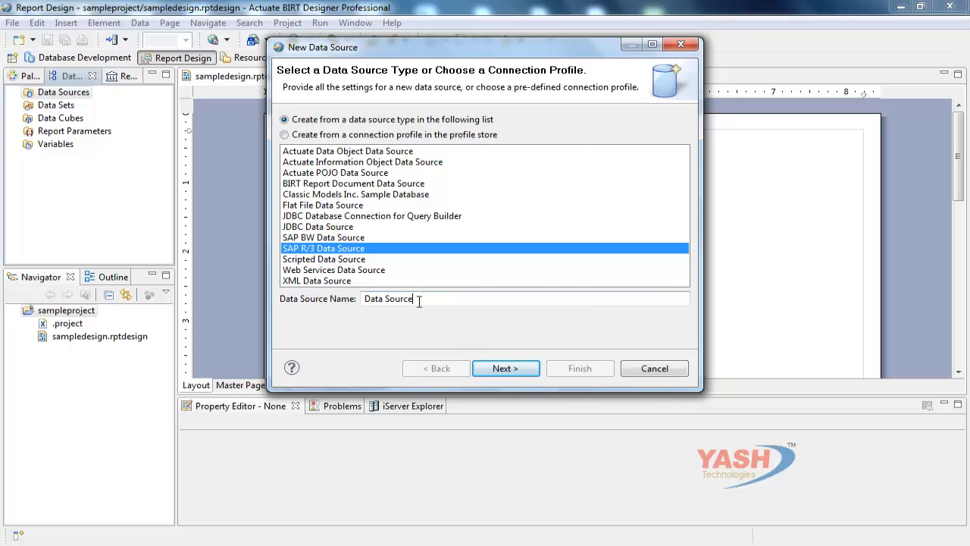
pyautogui.moveTo(419, 301); pyautogui.dragTo(365, 303)
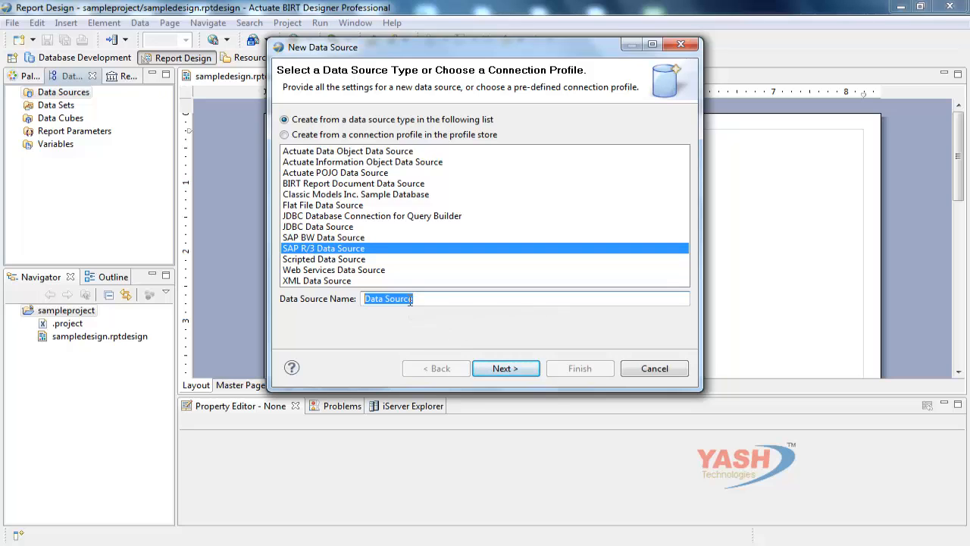
pyautogui.click(505, 368)
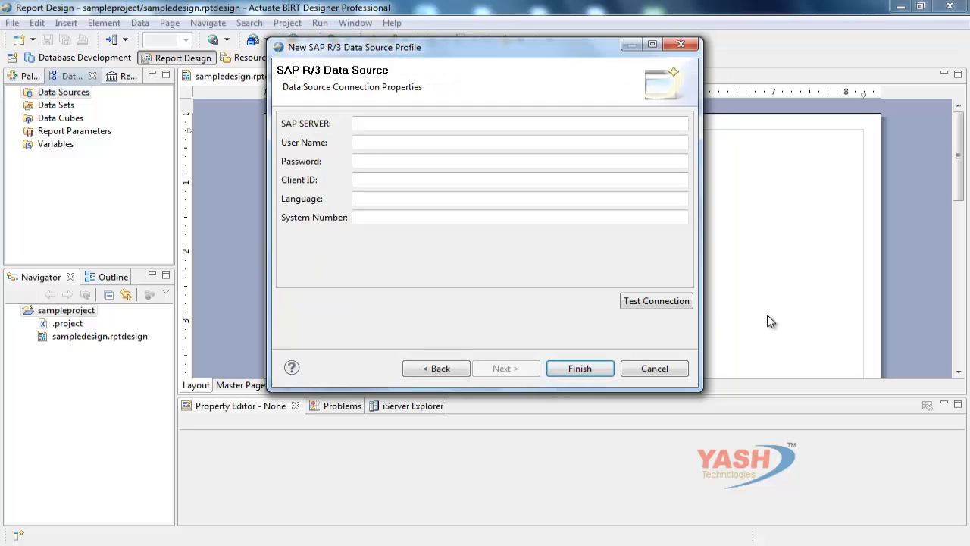
# Step: Set the SAP server to 10.10.20.134 and enter the user name and account password for the connection
pyautogui.click(368, 125)
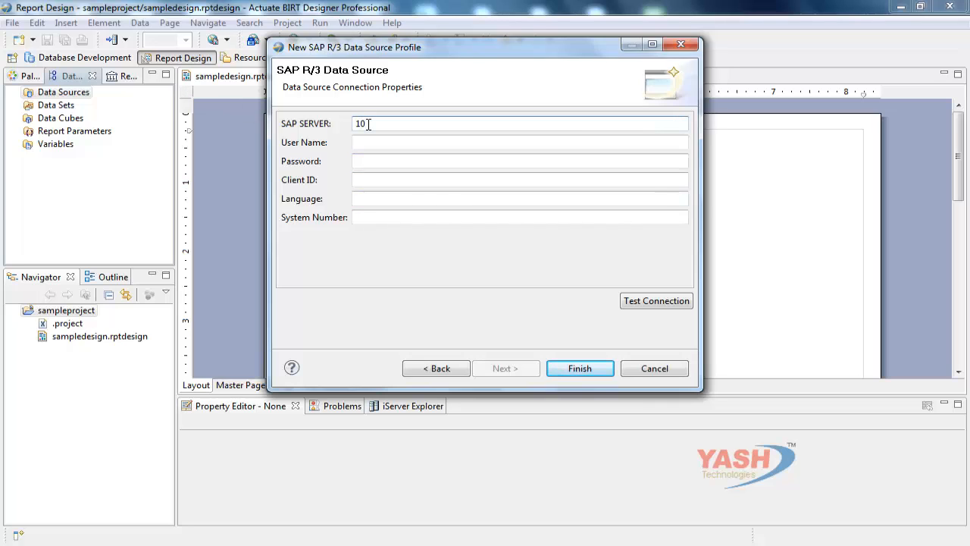
pyautogui.write('10.10.20.134')
pyautogui.click(493, 147)
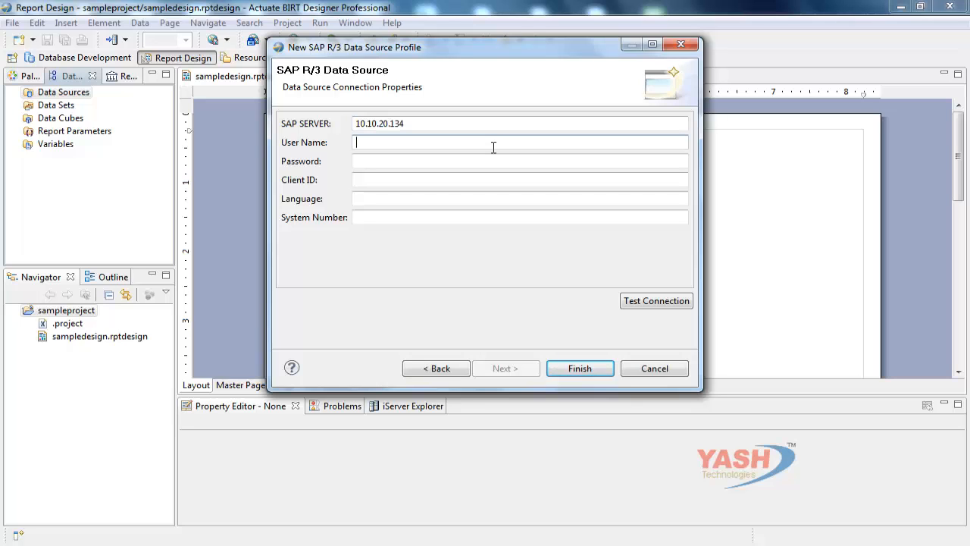
pyautogui.write('sapdev02')
pyautogui.click(395, 163)
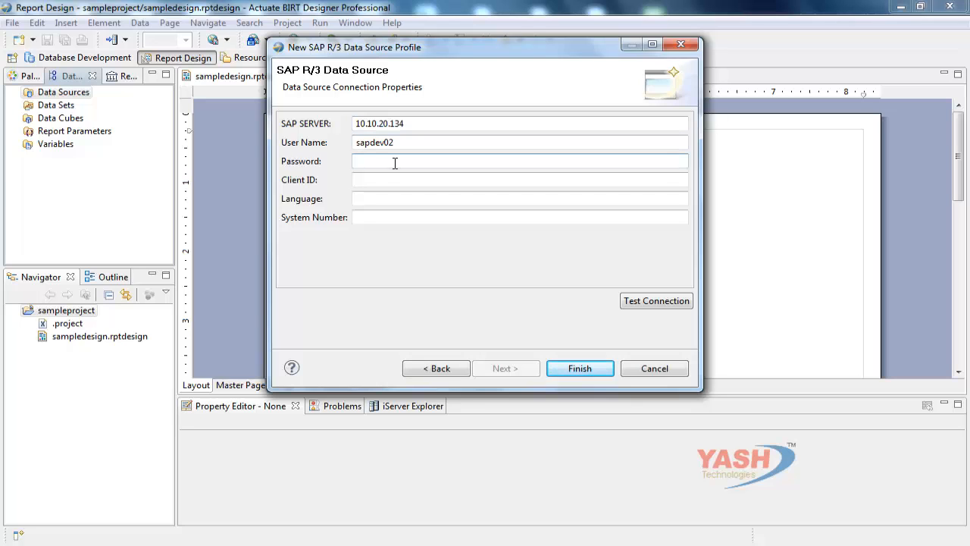
pyautogui.write('********')
# Step: Set the connection's client ID to 900, language to en and system number to 00
pyautogui.click(372, 180)
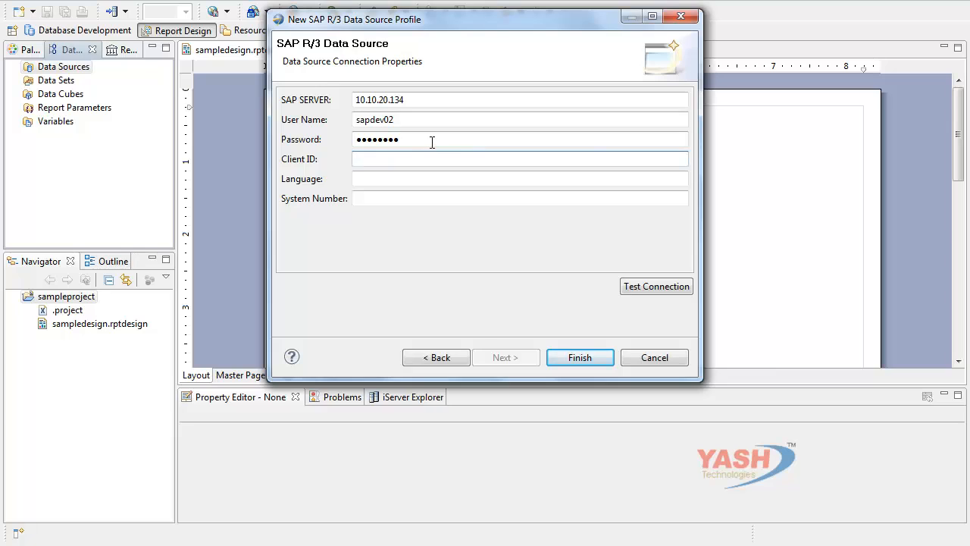
pyautogui.write('900')
pyautogui.click(456, 175)
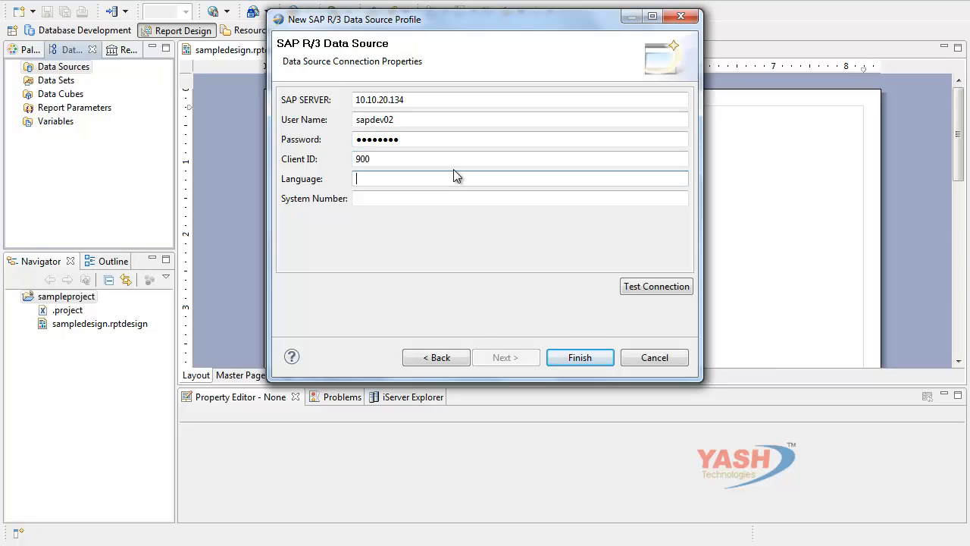
pyautogui.write('en')
pyautogui.press('Tab')
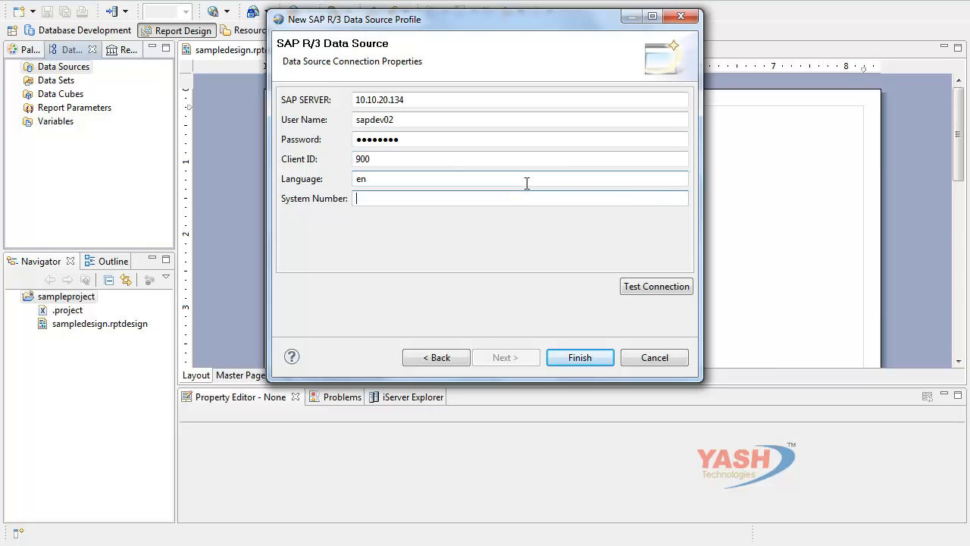
pyautogui.write('00')
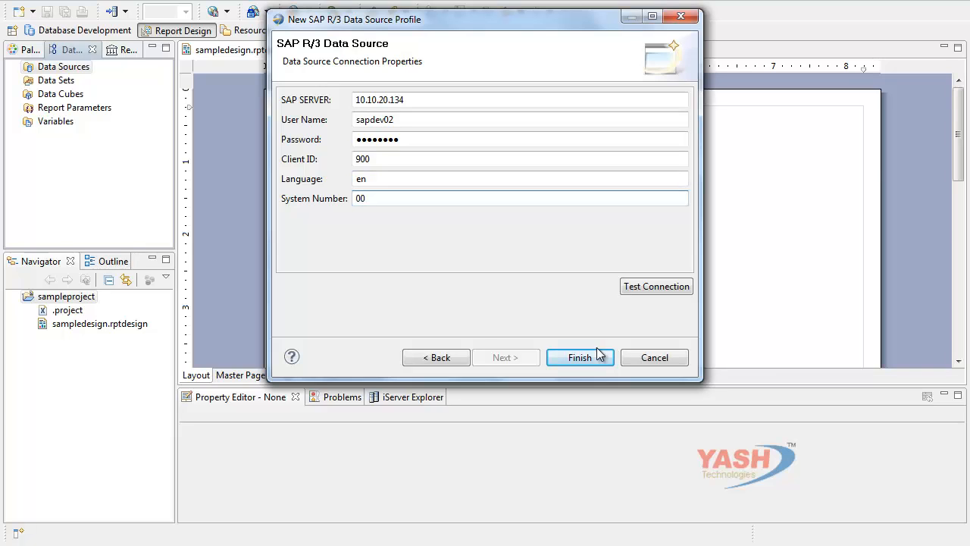
# Step: Test the SAP R/3 connection and finish creating the data source
pyautogui.click(647, 288)
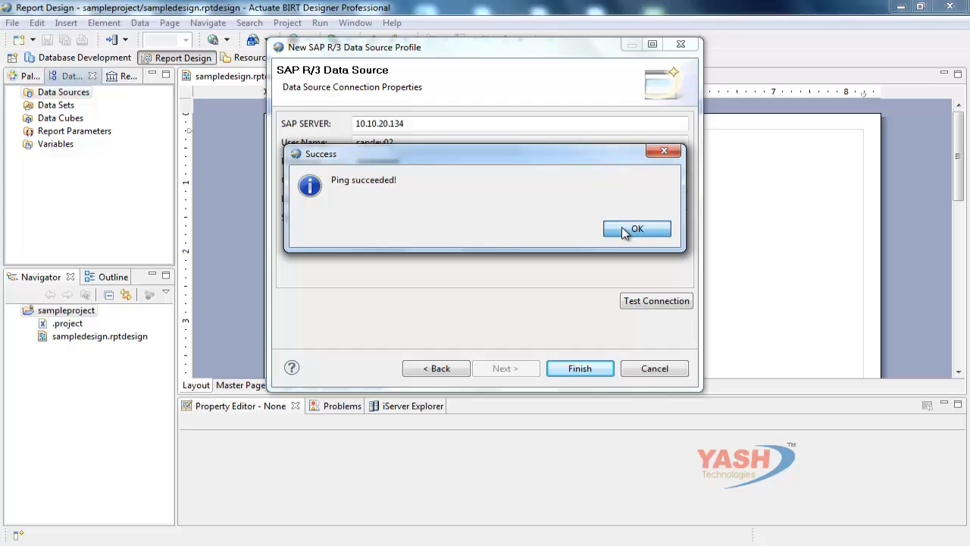
pyautogui.click(622, 229)
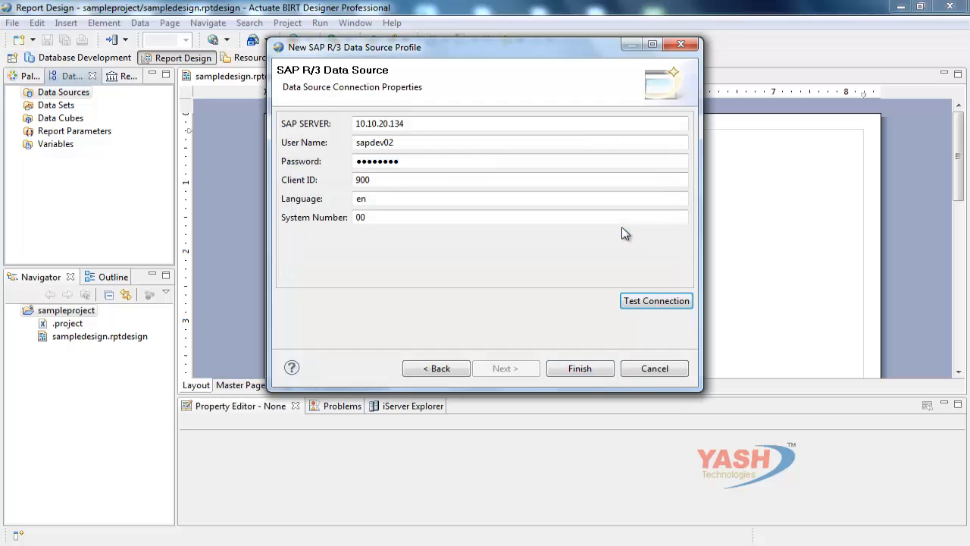
pyautogui.click(580, 370)
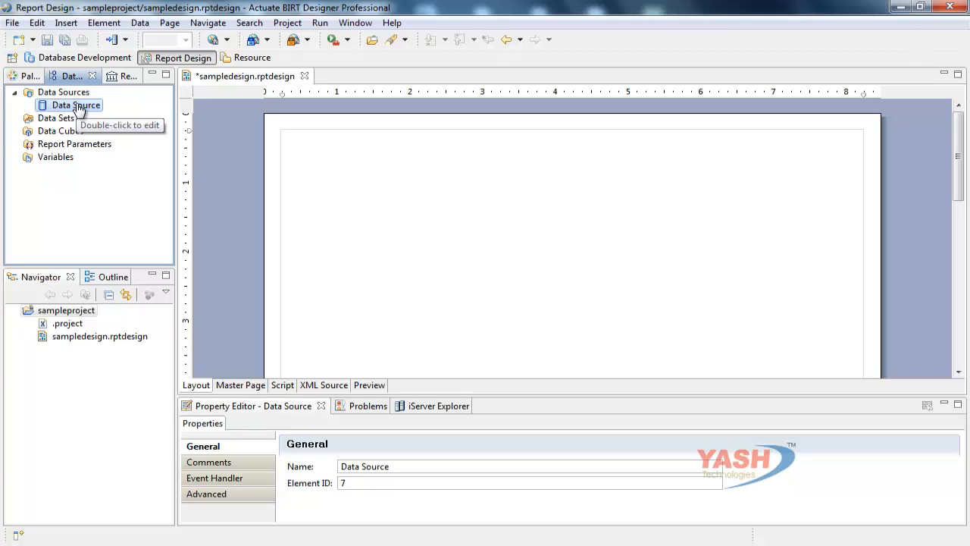
# Step: Start a new SAP R/3 data set named Data Set on the existing data source and go to BAPI selection
pyautogui.click(409, 221)
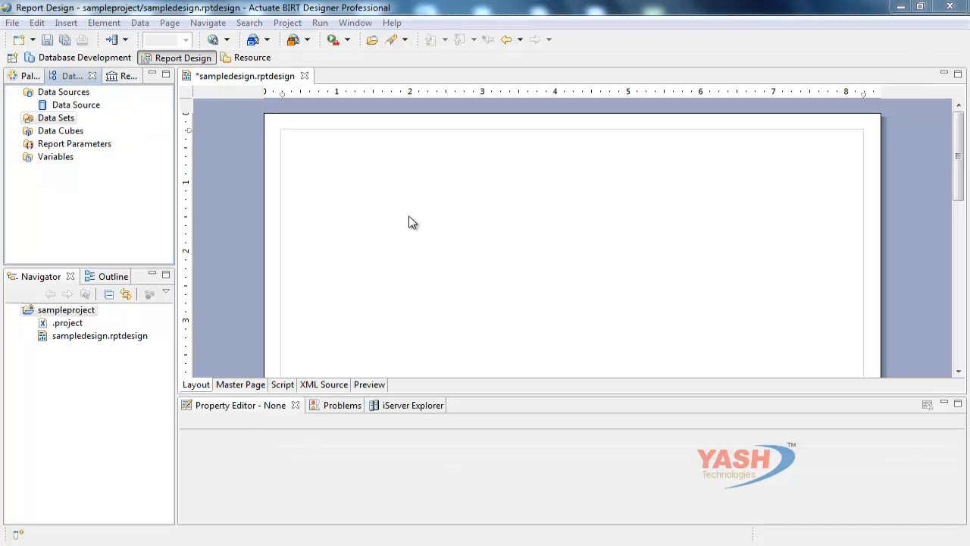
pyautogui.rightClick(63, 122)
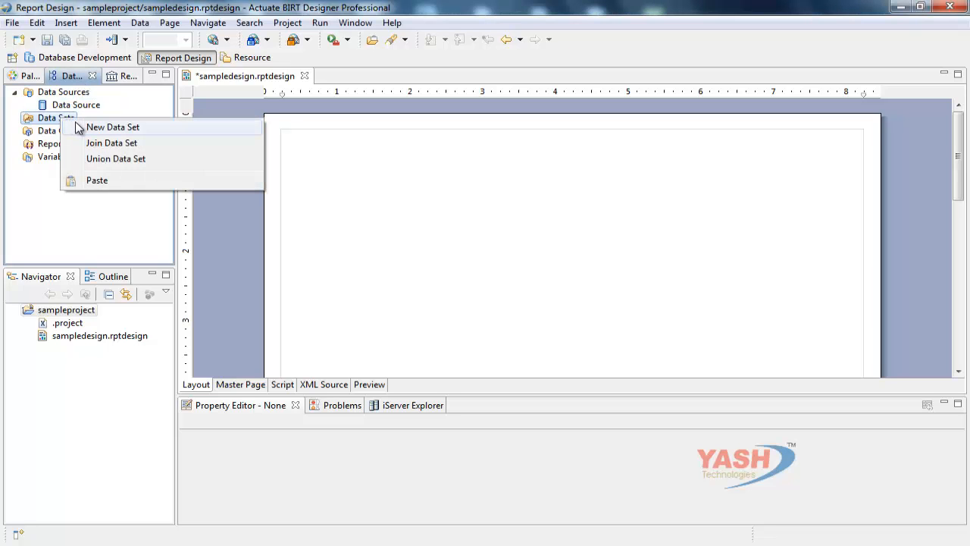
pyautogui.click(76, 130)
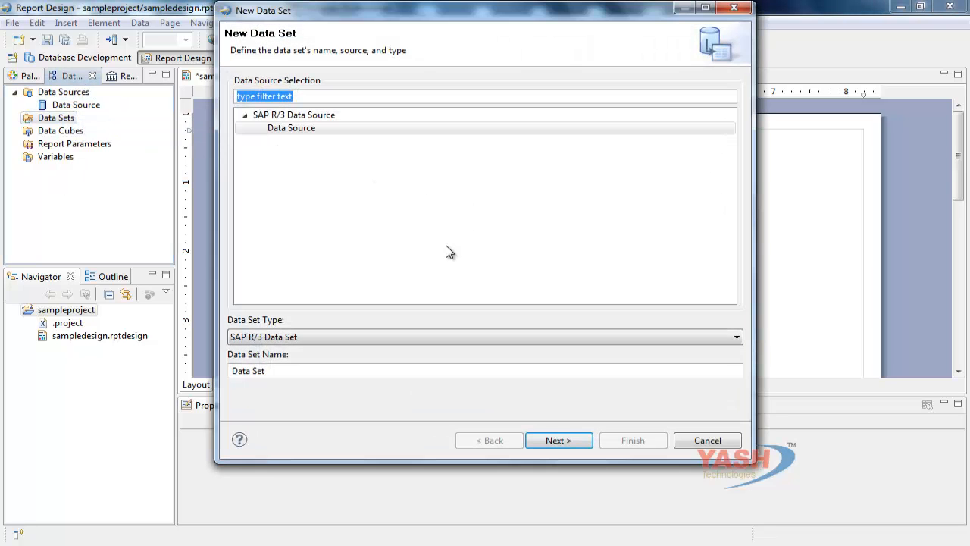
pyautogui.click(559, 441)
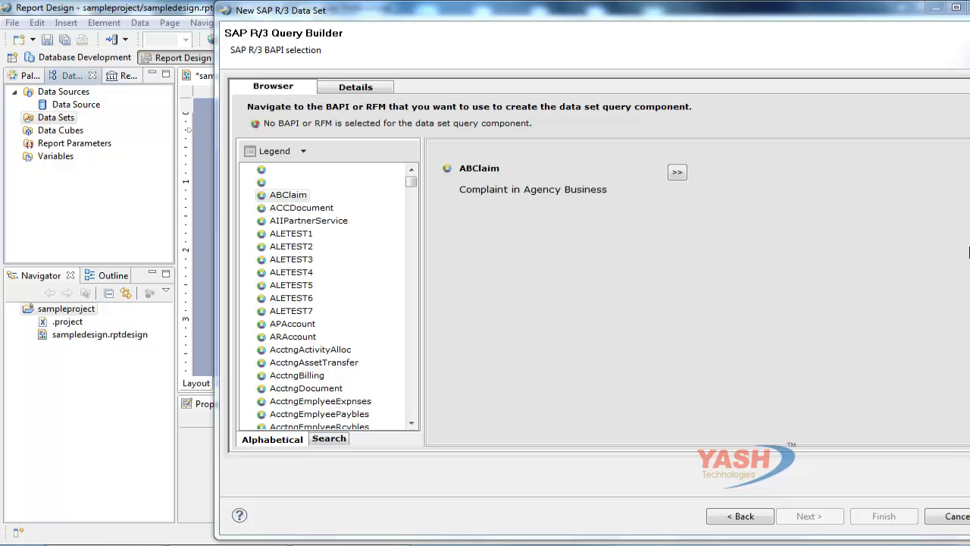
# Step: Expand the ABClaim object and open its Create BAPI to view the parameters
pyautogui.click(248, 199)
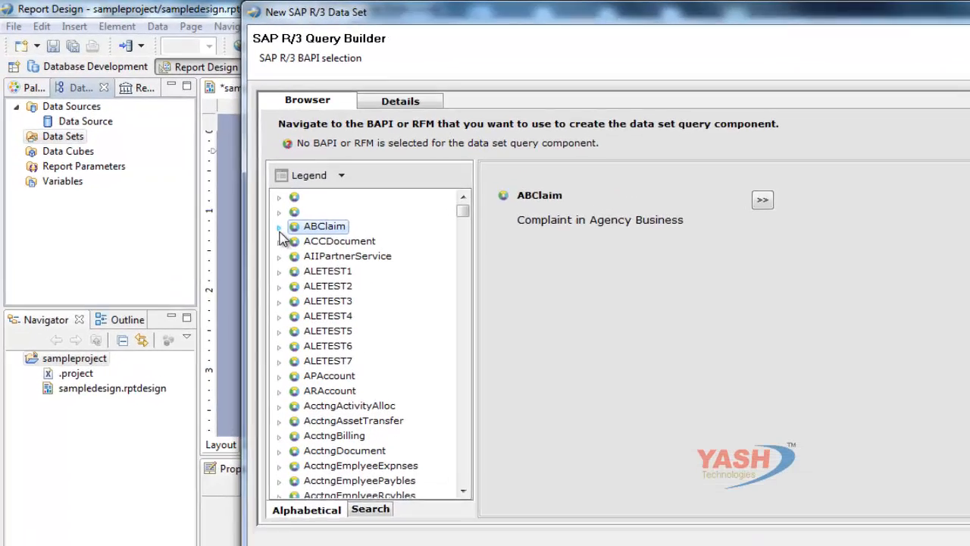
pyautogui.click(249, 196)
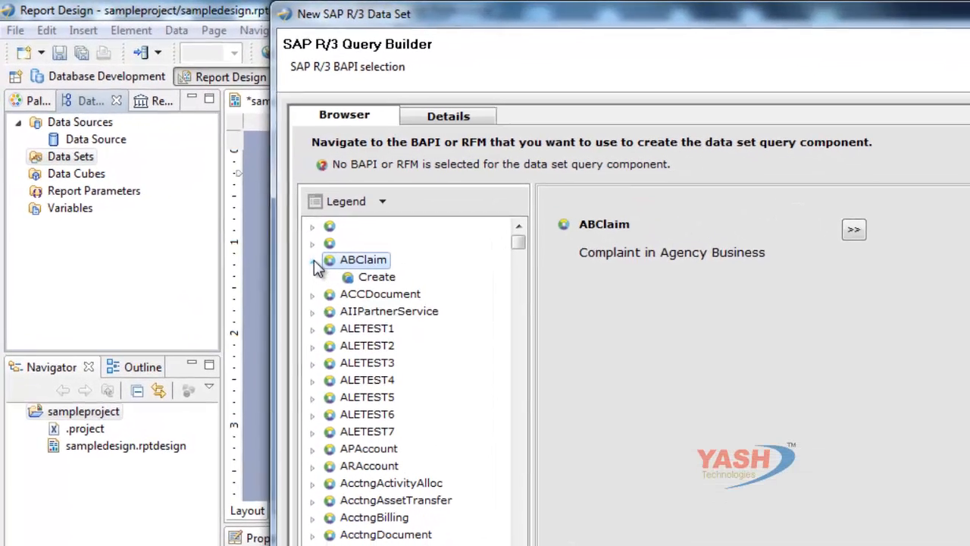
pyautogui.click(383, 282)
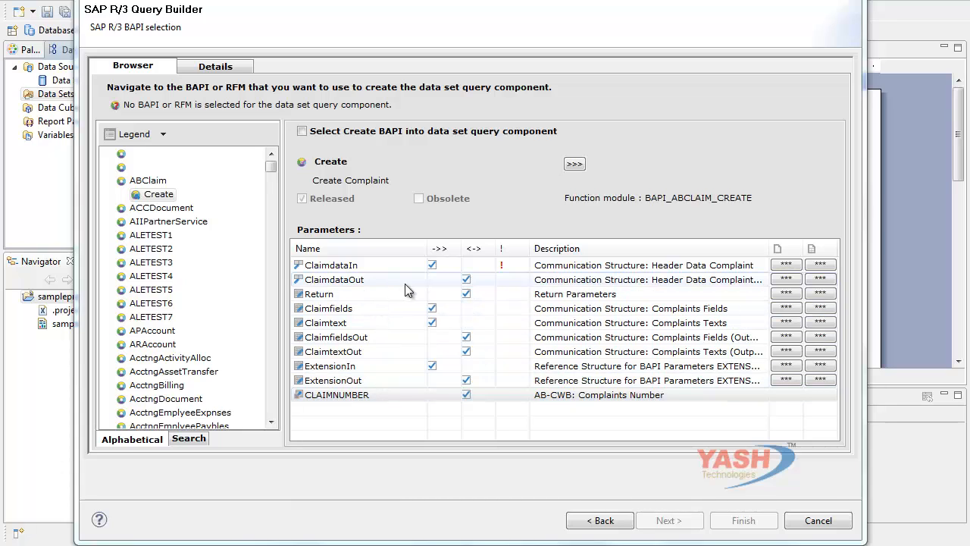
# Step: Examine the documentation and the structure definition of the ClaimdataIn parameter of the Create BAPI
pyautogui.click(296, 395)
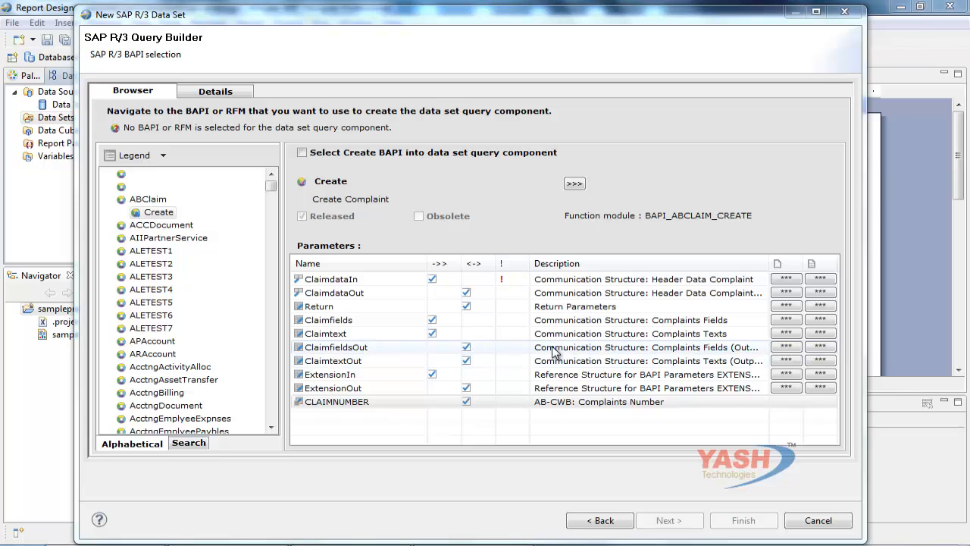
pyautogui.click(786, 279)
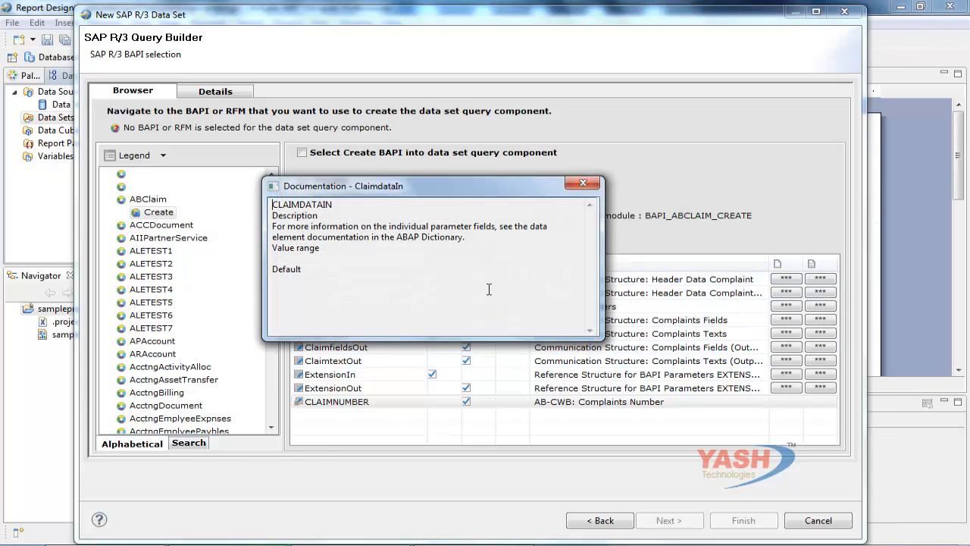
pyautogui.click(584, 184)
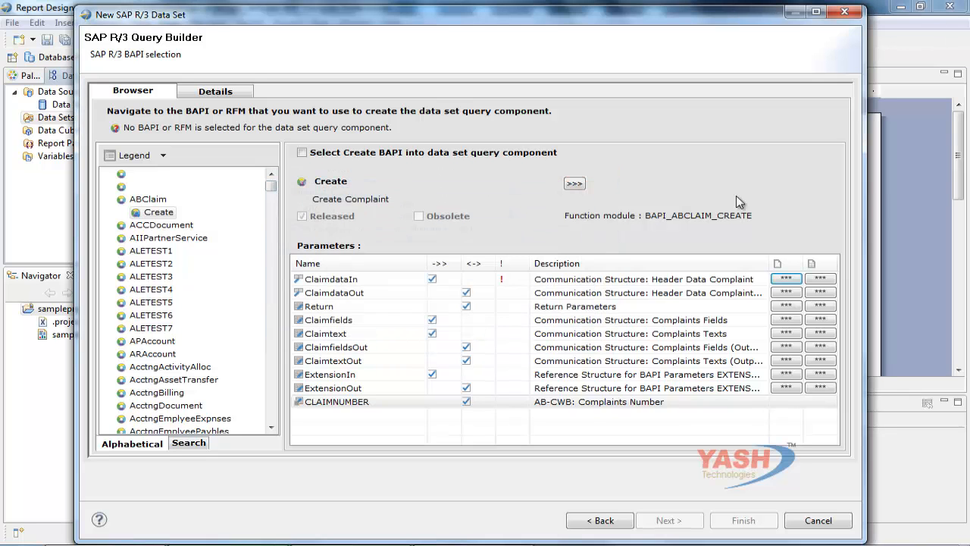
pyautogui.click(820, 279)
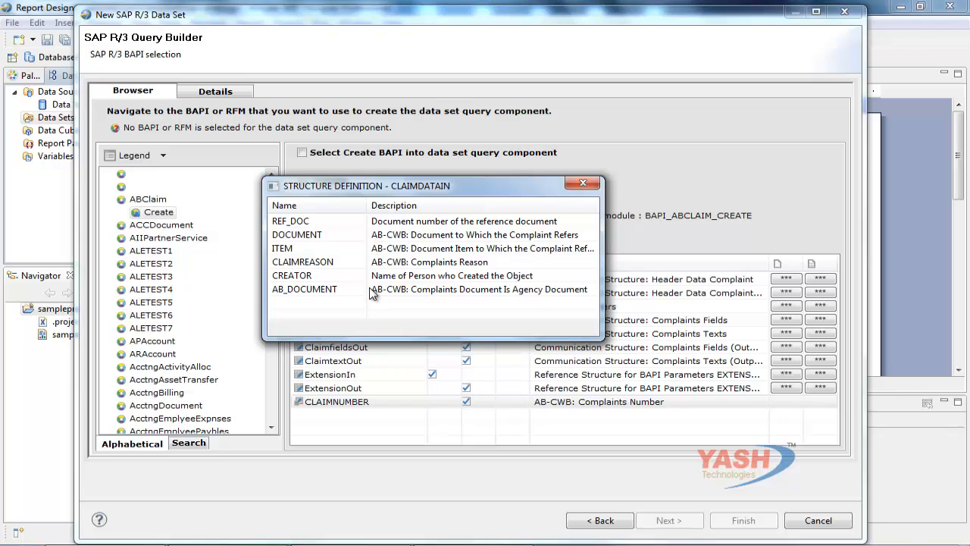
pyautogui.click(594, 182)
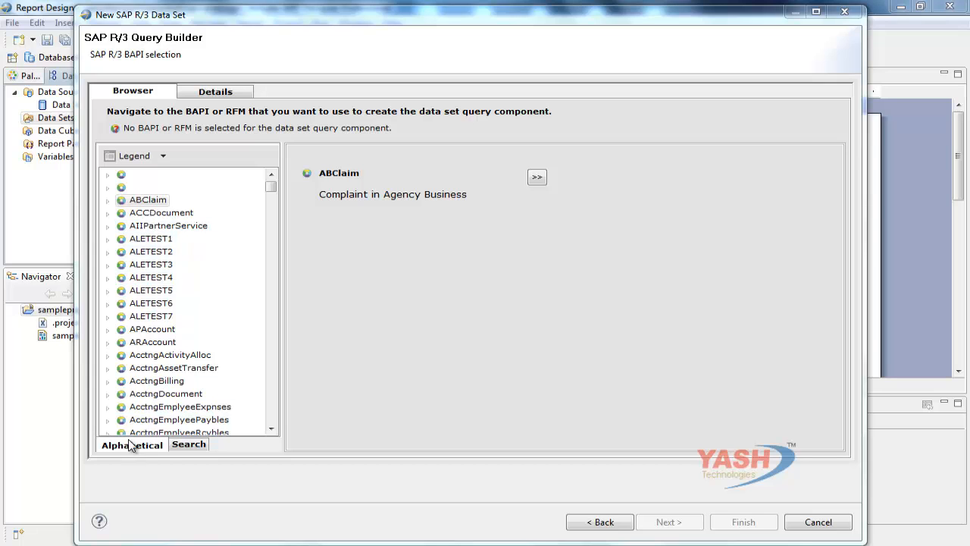
# Step: Find ZFI_DEMO in the alphabetical BAPI list and select its ZbapiData1 BAPI into the data set query component
pyautogui.click(188, 445)
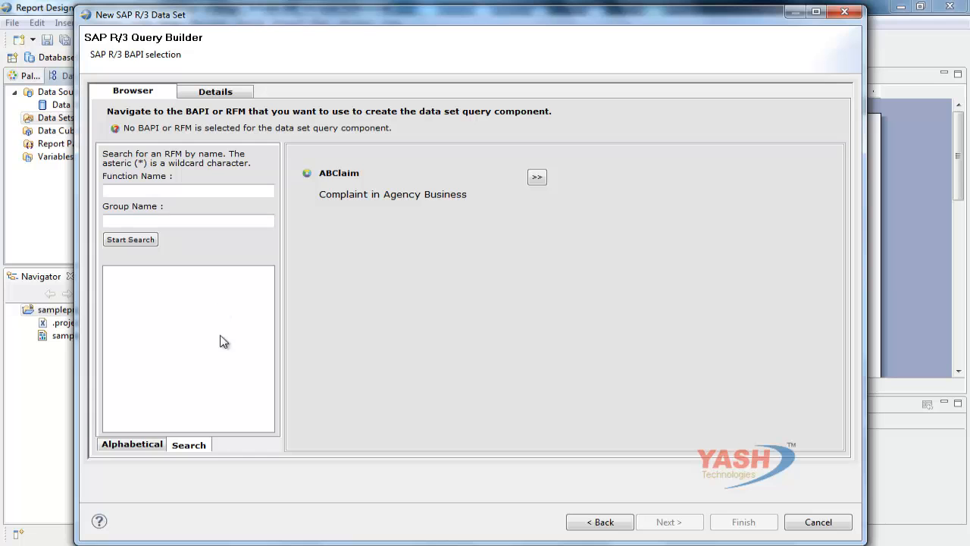
pyautogui.click(133, 443)
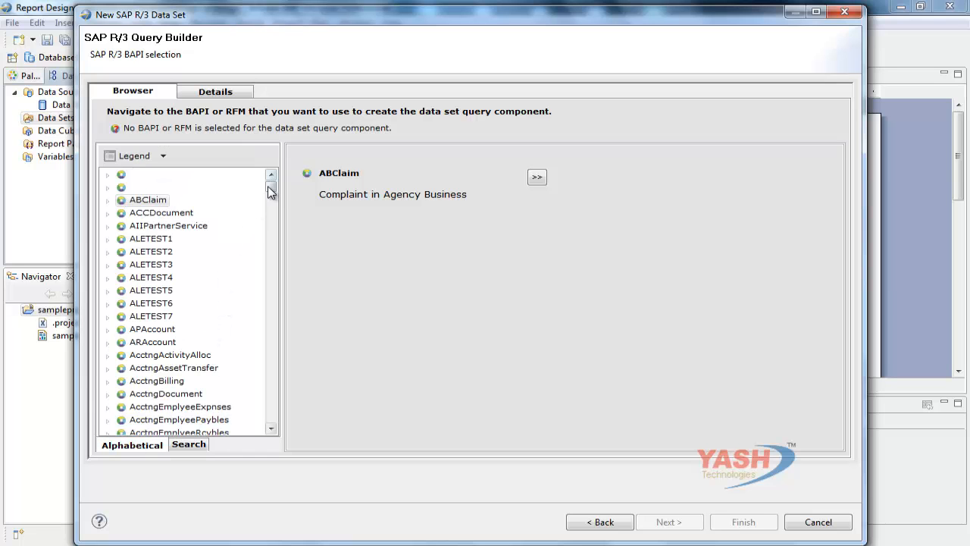
pyautogui.moveTo(268, 186); pyautogui.dragTo(274, 258)
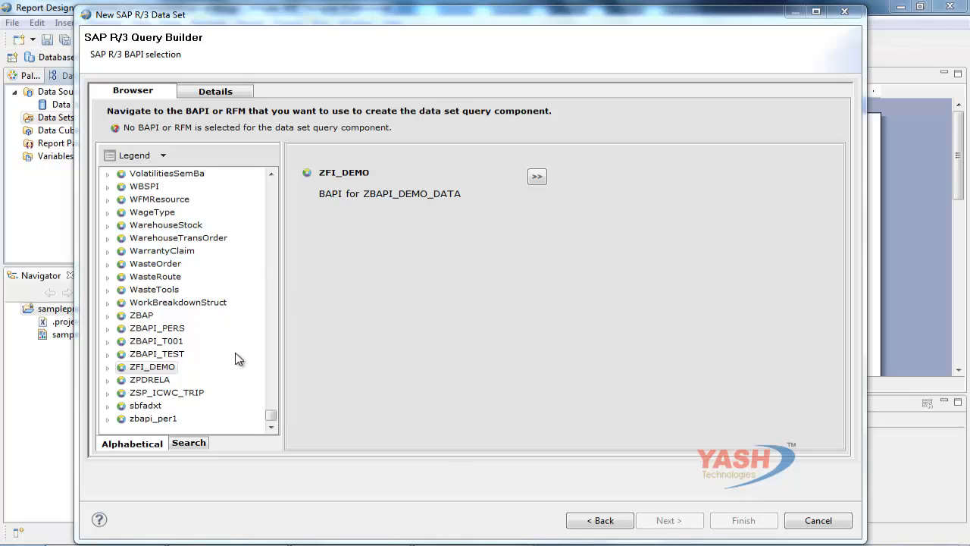
pyautogui.click(163, 368)
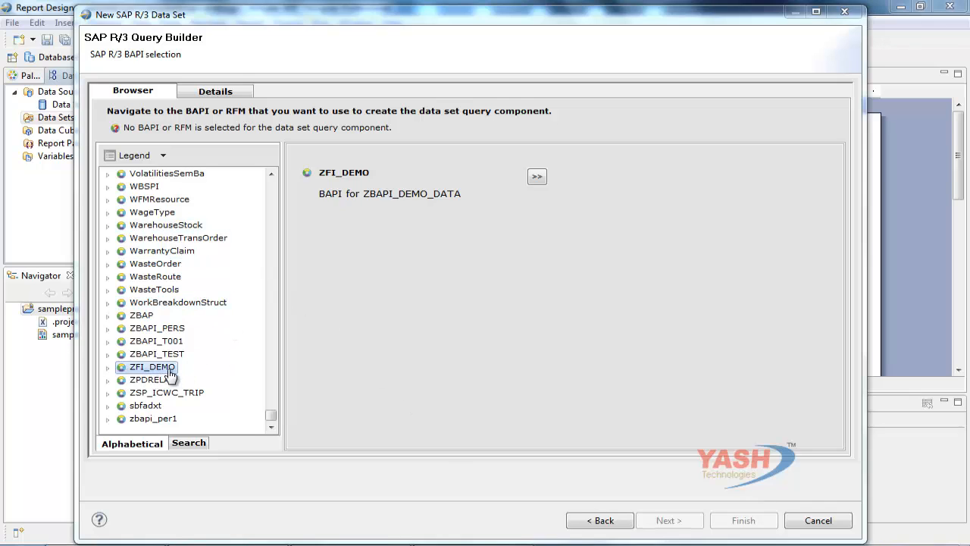
pyautogui.click(107, 367)
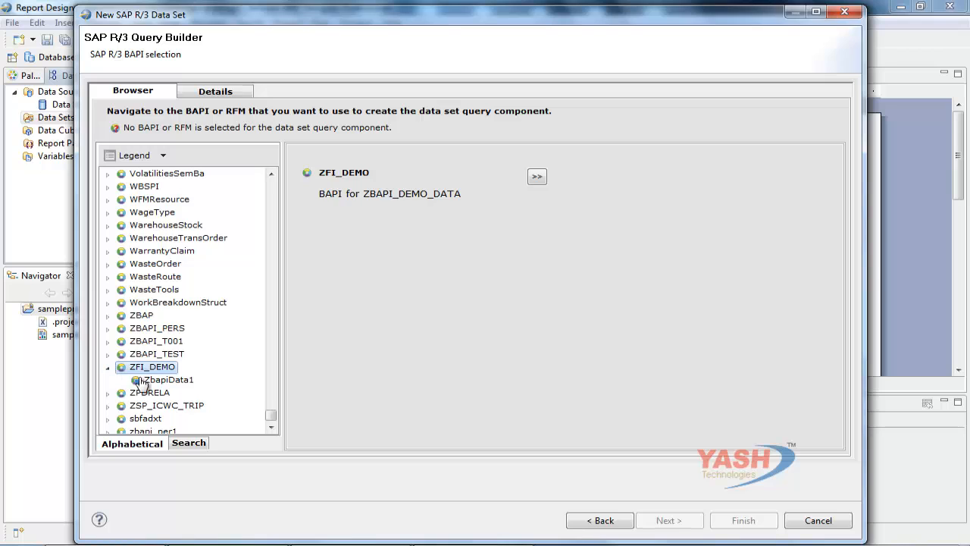
pyautogui.click(165, 380)
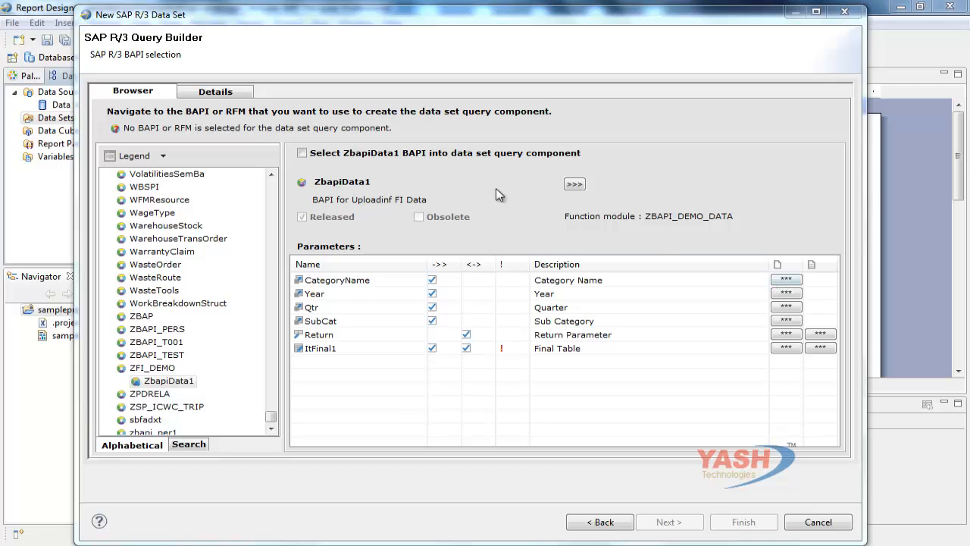
pyautogui.click(302, 154)
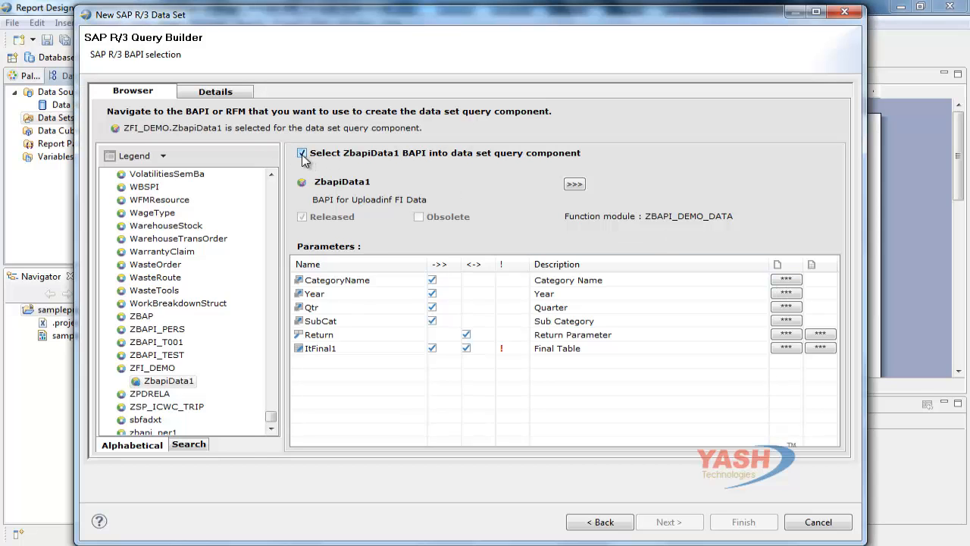
# Step: Include the Year import parameter, use the ItFinal1 export table as the primary result set, and finish creating the data set
pyautogui.click(216, 91)
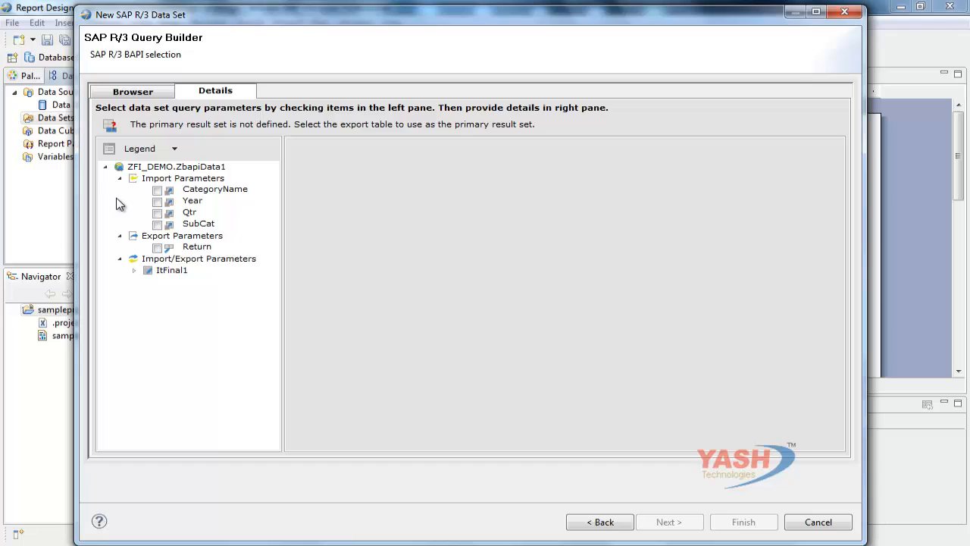
pyautogui.click(136, 183)
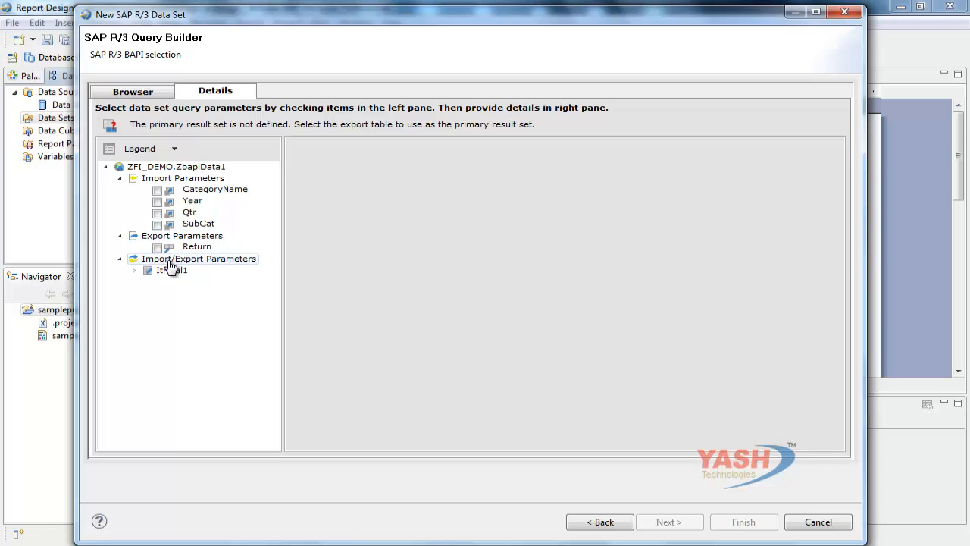
pyautogui.click(151, 179)
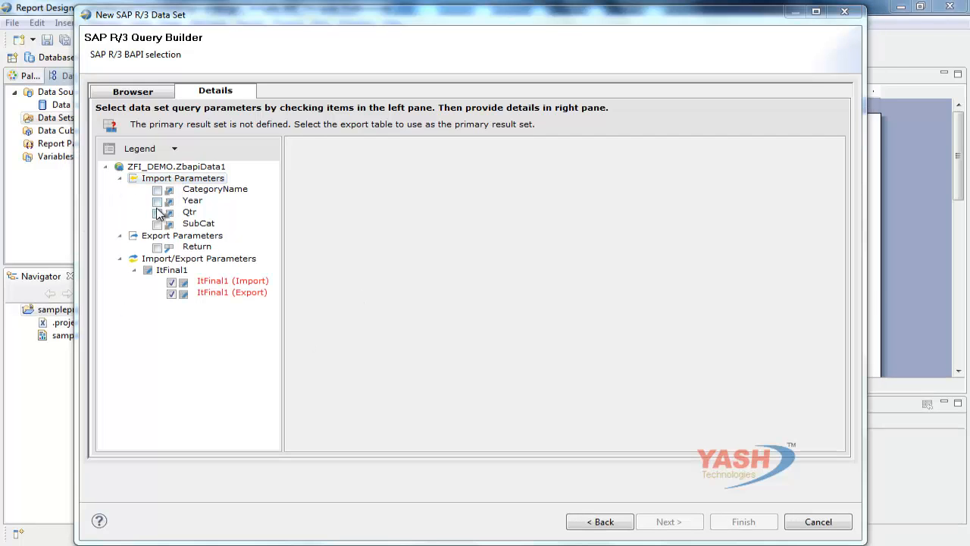
pyautogui.click(157, 203)
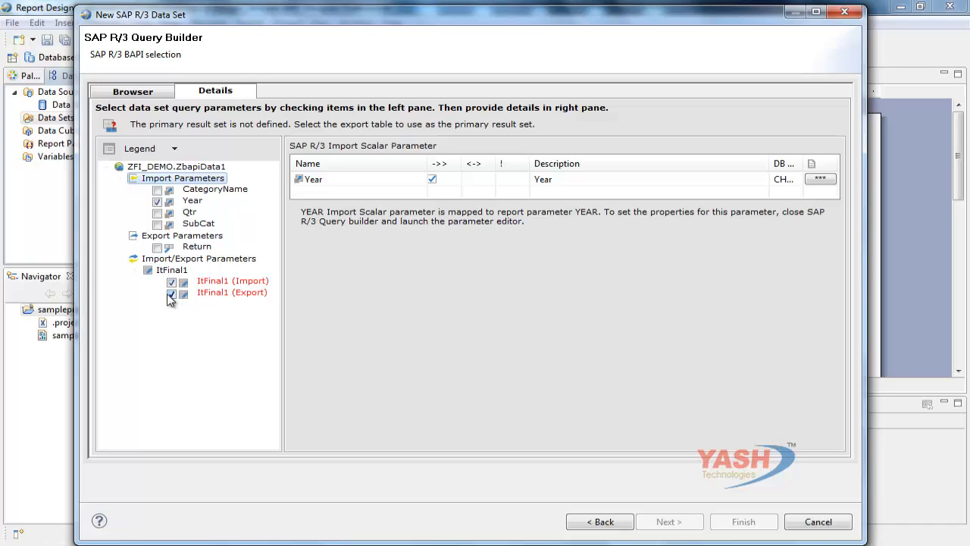
pyautogui.click(148, 271)
pyautogui.click(298, 384)
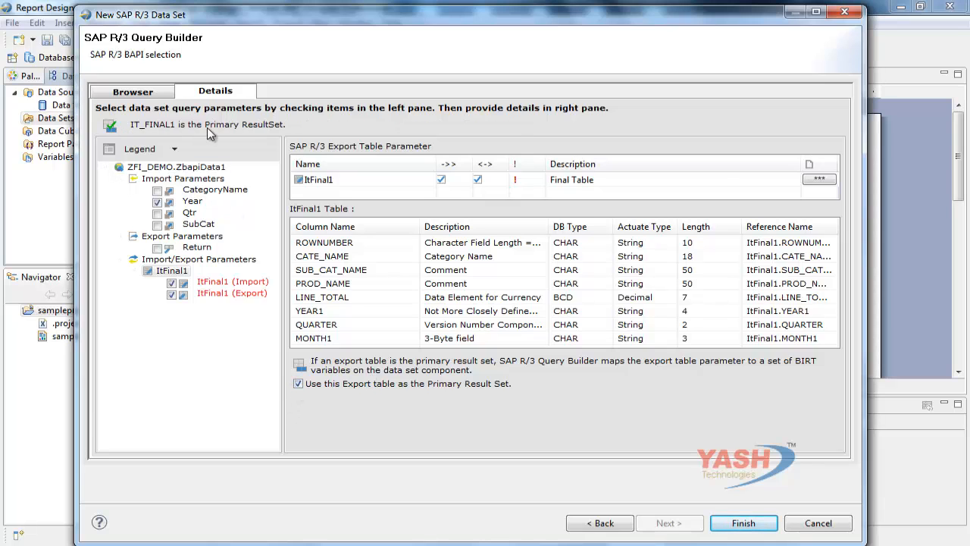
pyautogui.click(743, 523)
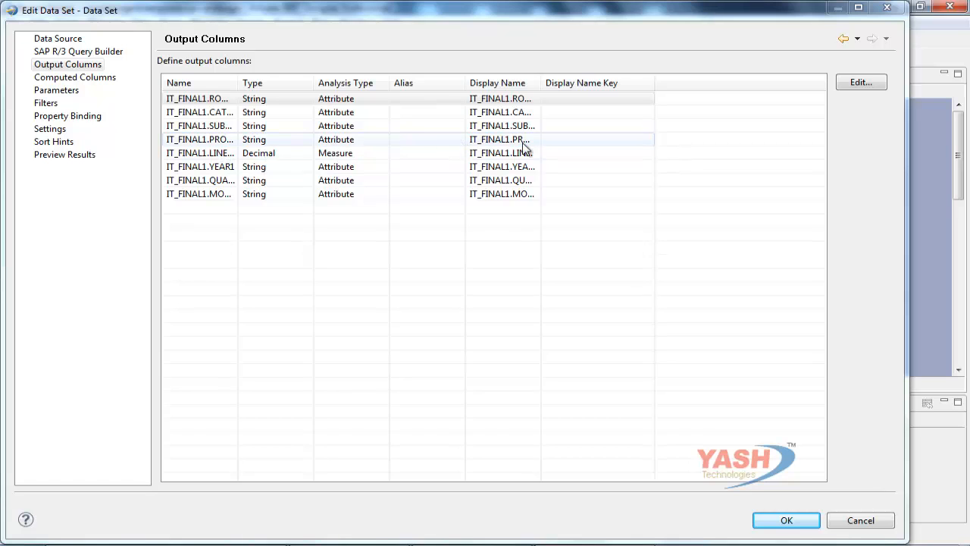
# Step: Preview the data set's results and accept the data set, leaving the YEAR input parameter empty
pyautogui.click(66, 154)
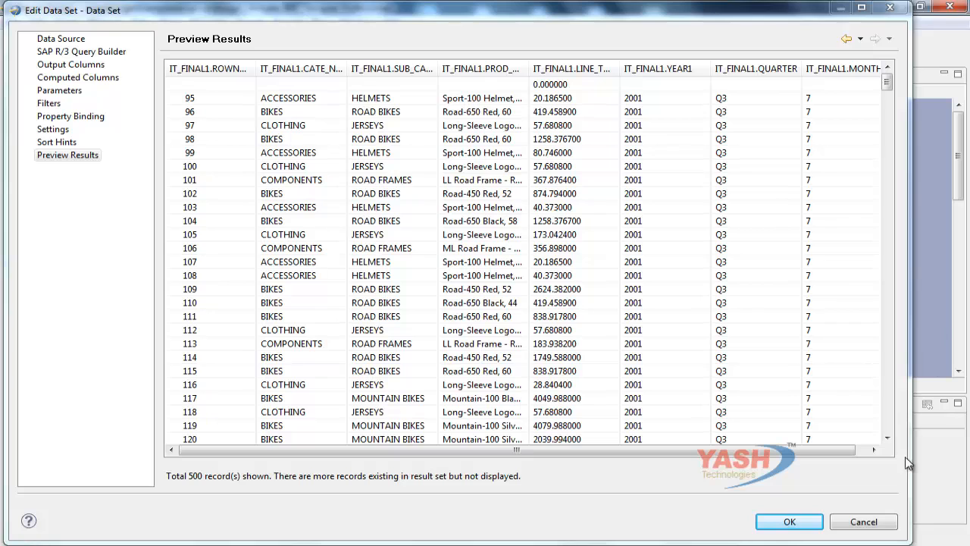
pyautogui.click(809, 520)
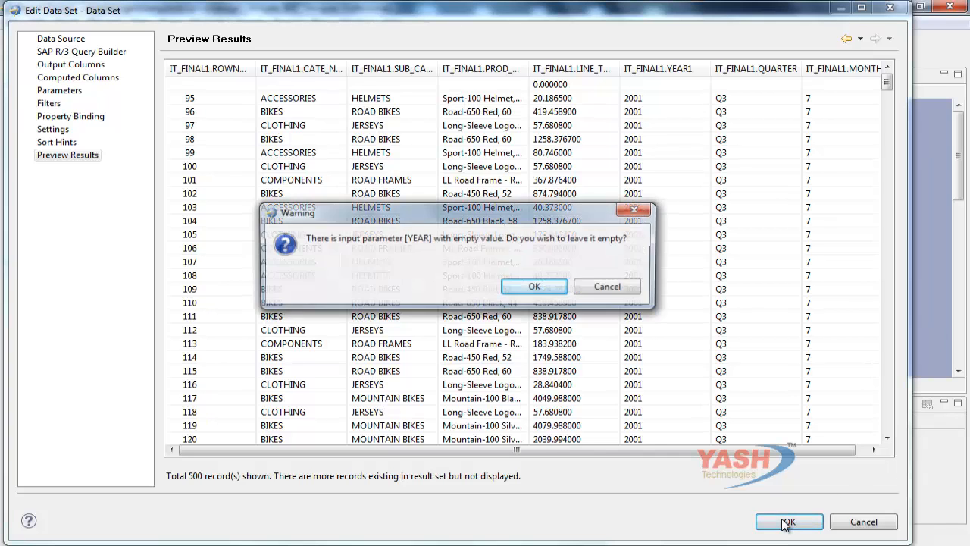
pyautogui.click(536, 288)
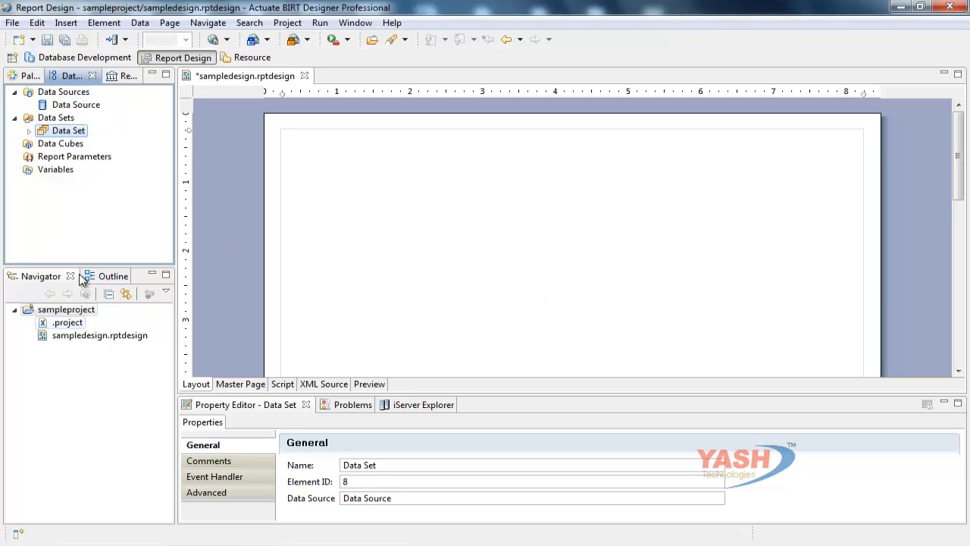
# Step: Insert Data Set as a table into the blank report layout and save the report design
pyautogui.moveTo(72, 135); pyautogui.dragTo(425, 156)
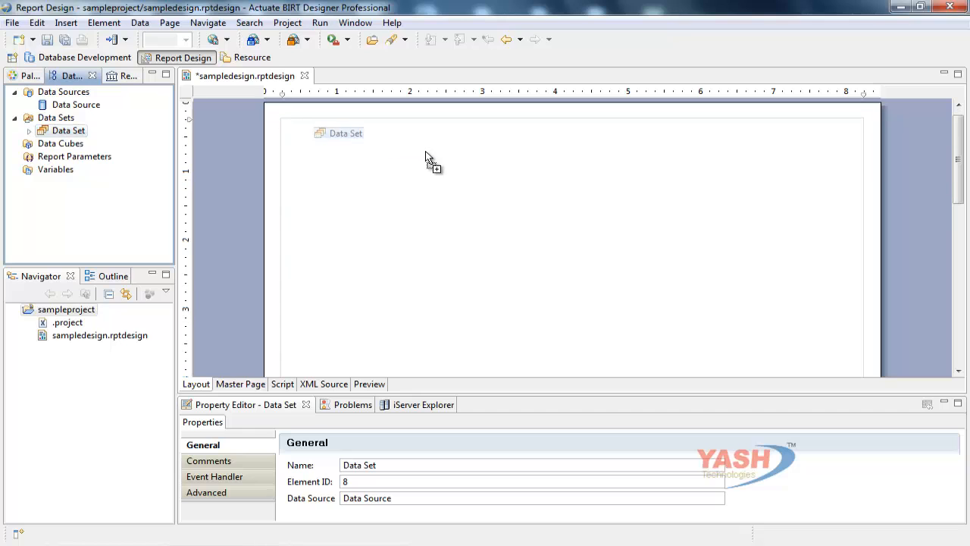
pyautogui.hotkey('ctrl', 's')
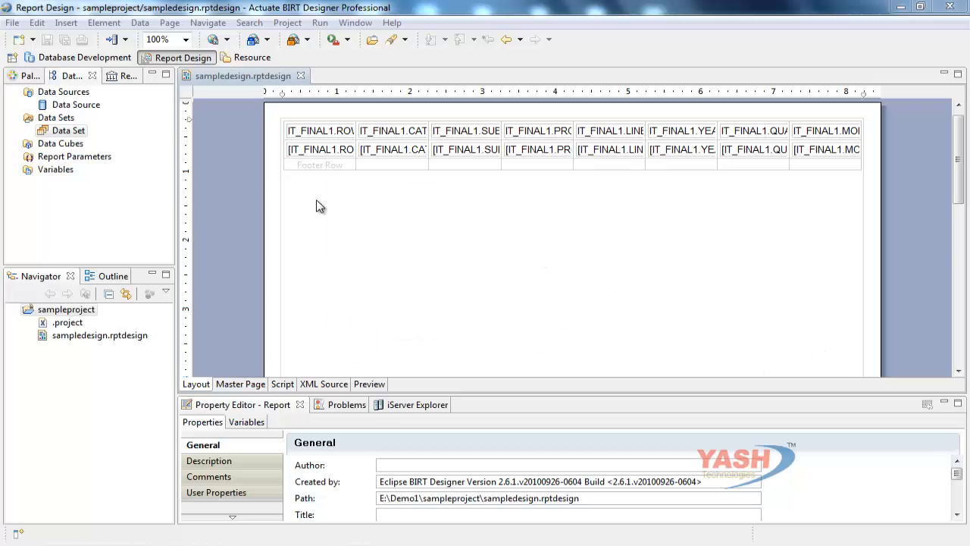
# Step: View the report in the web viewer, then close the viewer
pyautogui.click(226, 39)
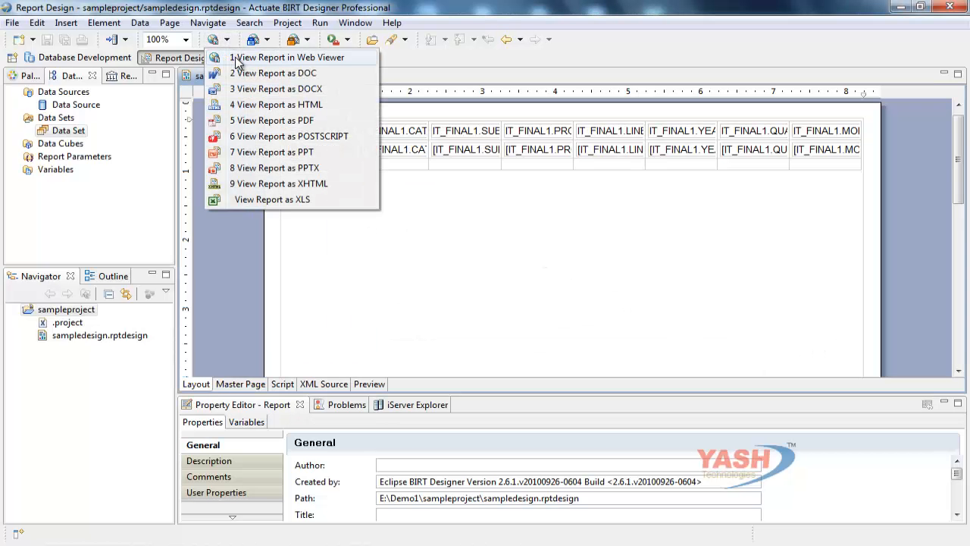
pyautogui.click(250, 65)
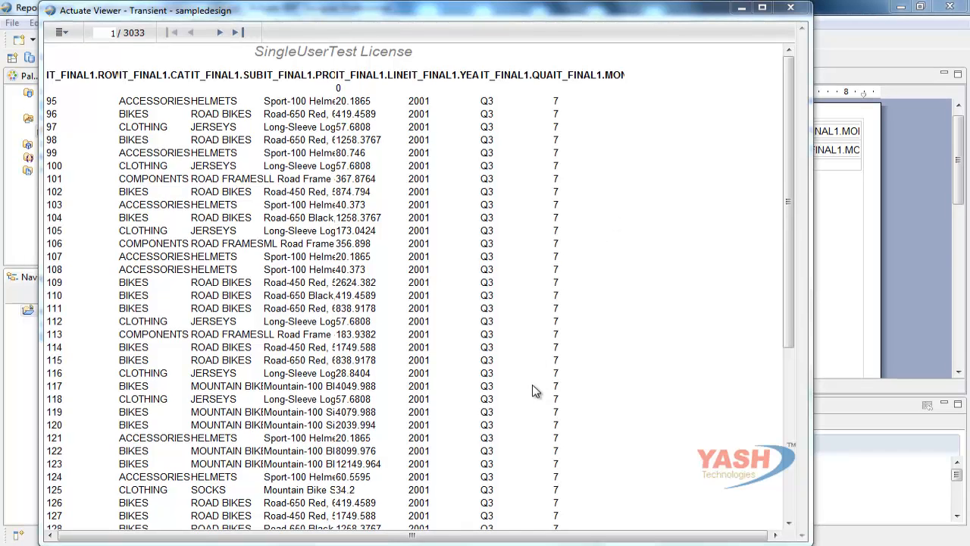
pyautogui.click(791, 7)
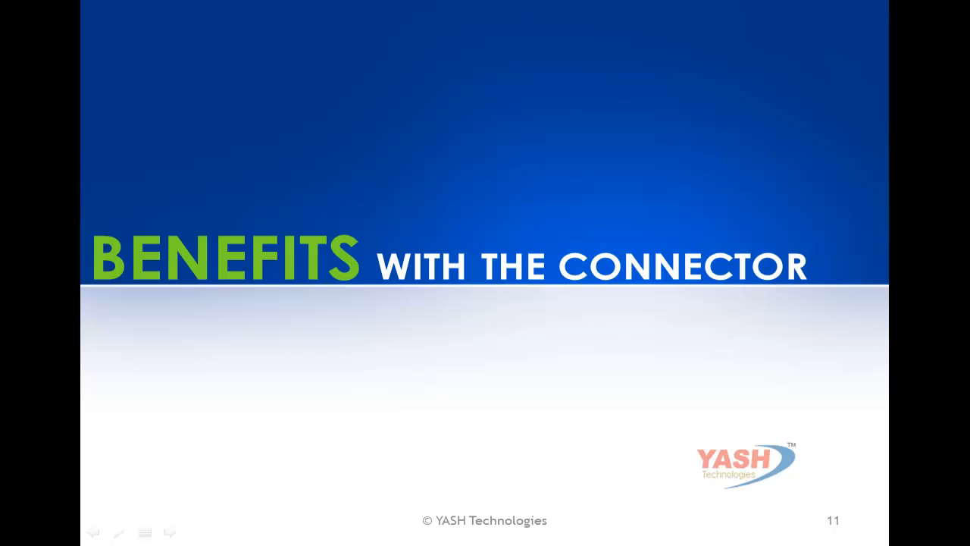
pyautogui.press('Right')
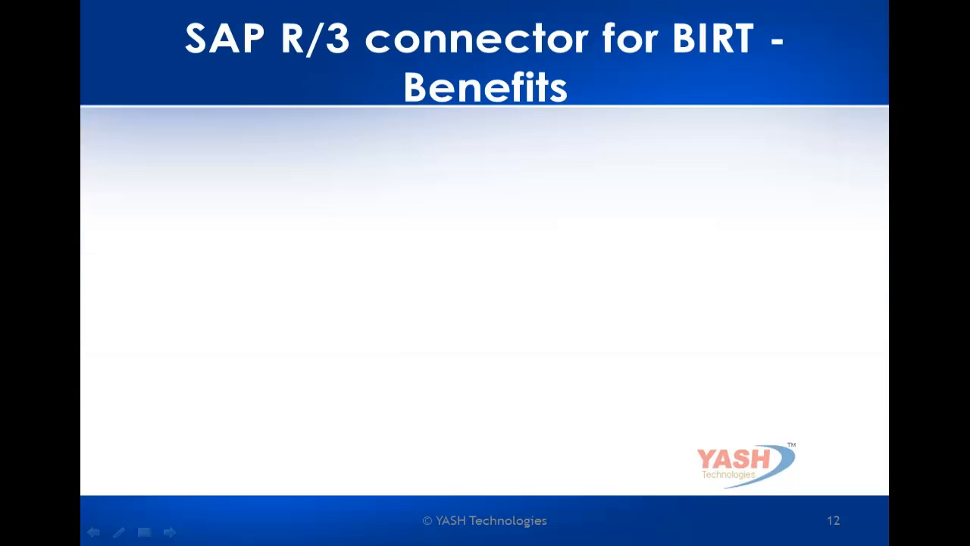
pyautogui.press('Right')
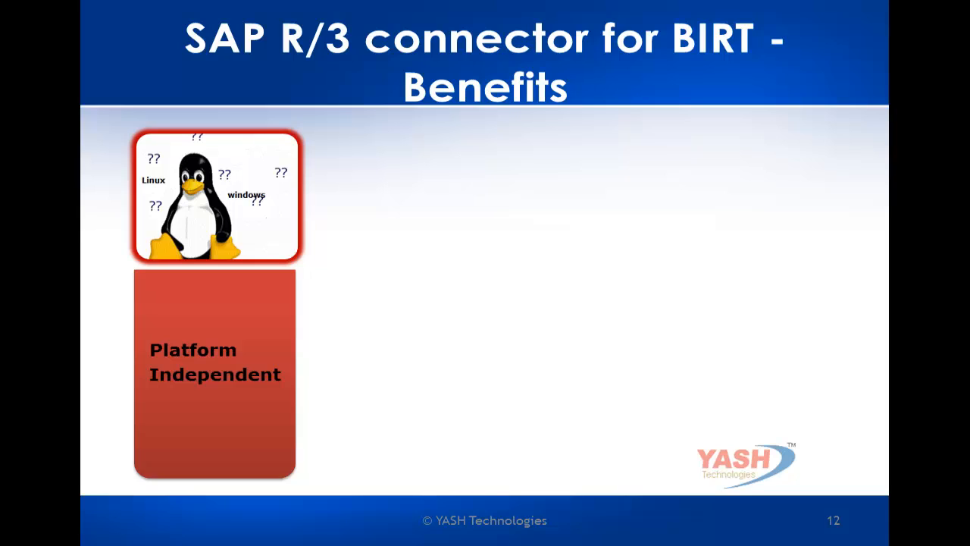
pyautogui.press('Right')
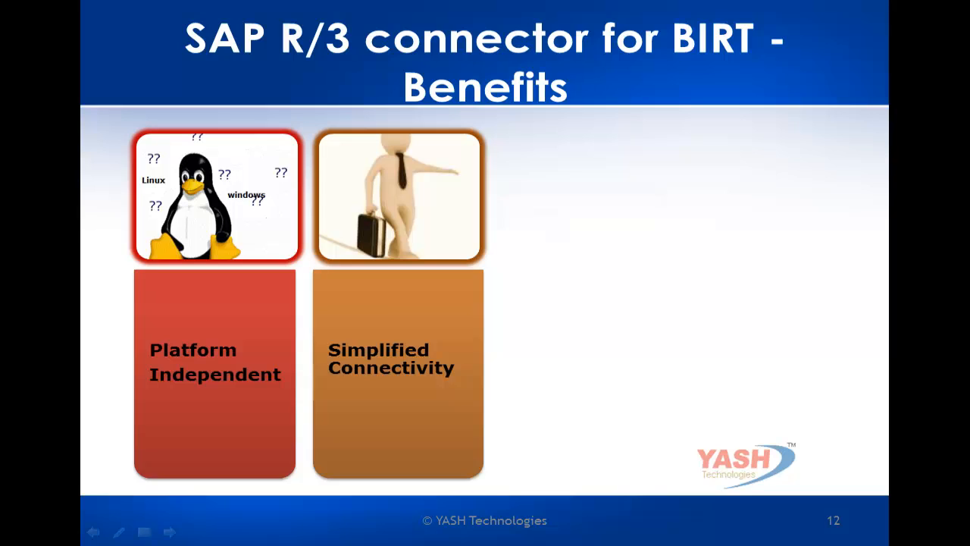
pyautogui.press('Right')
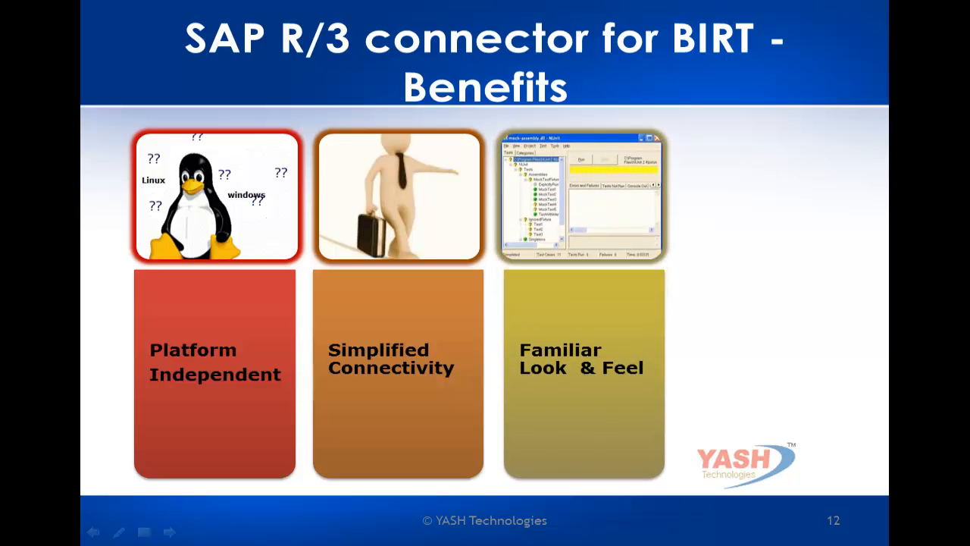